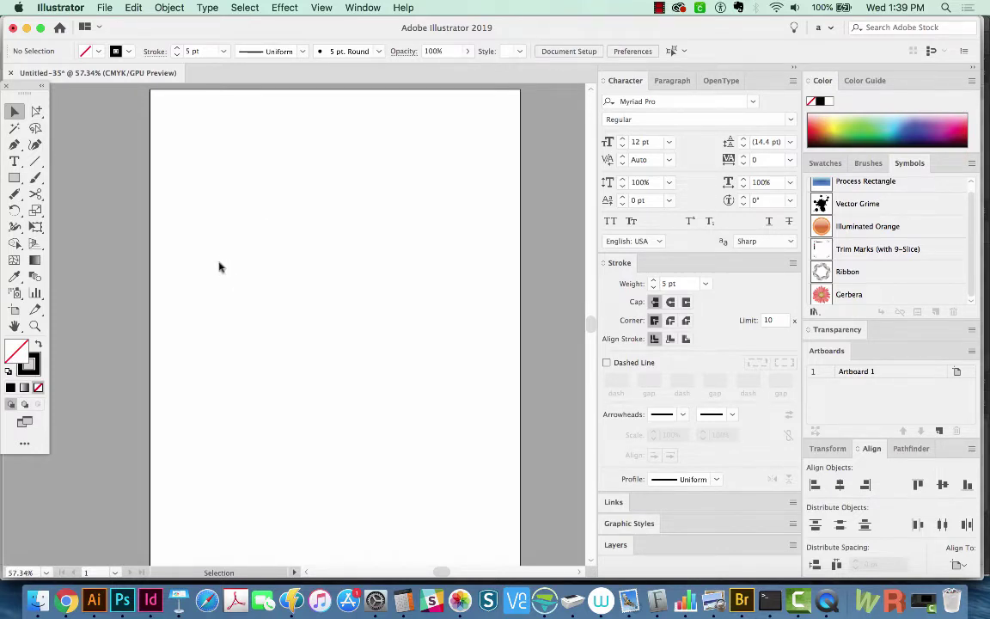
Draw two squares side by side on the artboard.
{"action": "key", "text": "m"}
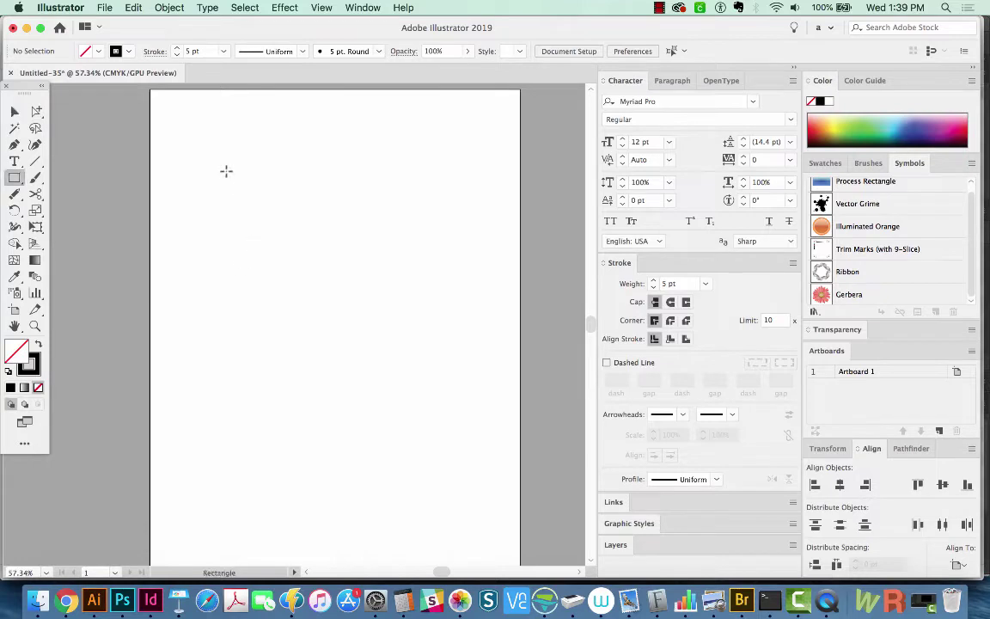
{"action": "mouse_move", "coordinate": [226, 172]}
{"action": "left_mouse_down"}
{"action": "mouse_move", "coordinate": [260, 214]}
{"action": "mouse_move", "coordinate": [299, 238]}
{"action": "left_mouse_up"}
{"action": "mouse_move", "coordinate": [321, 171]}
{"action": "left_mouse_down"}
{"action": "mouse_move", "coordinate": [372, 239]}
{"action": "mouse_move", "coordinate": [403, 239]}
{"action": "left_mouse_up"}
Paint a curving brush stroke across the squares that curls into a spiral at the top right.
{"action": "key", "text": "b"}
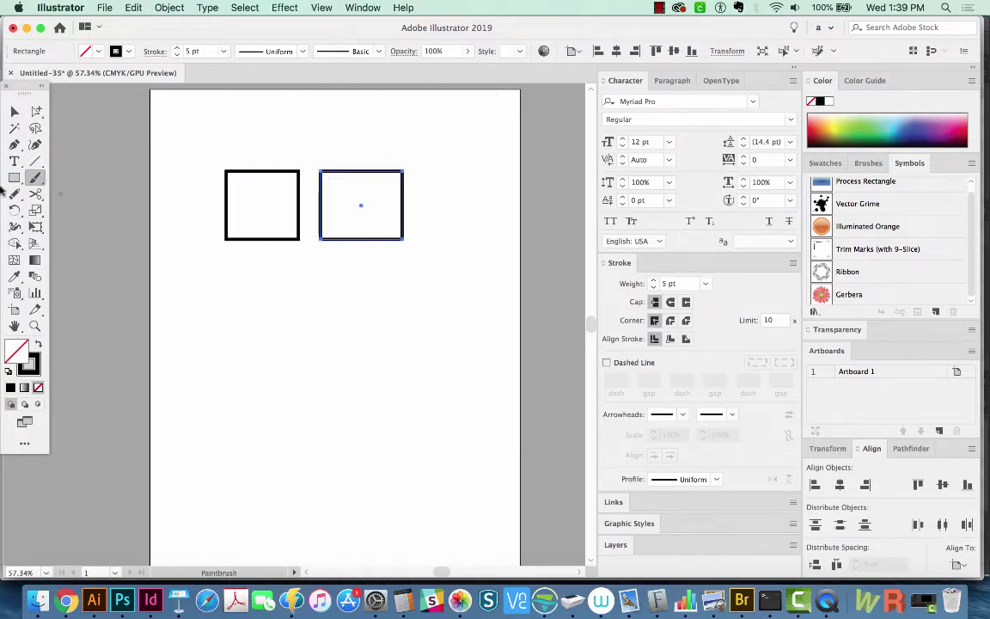
{"action": "left_click", "coordinate": [870, 163]}
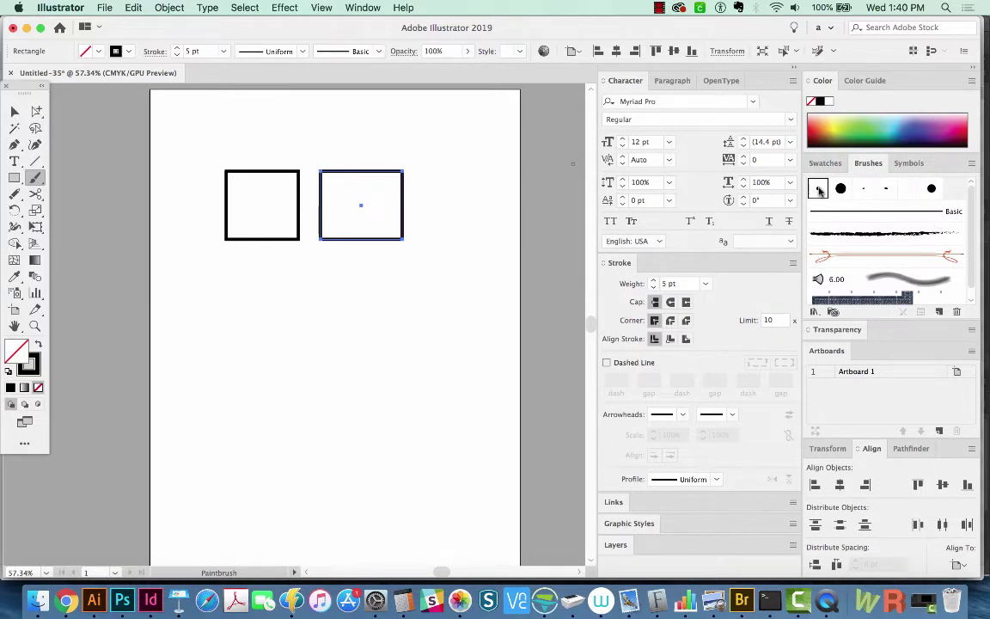
{"action": "mouse_move", "coordinate": [262, 280]}
{"action": "left_mouse_down"}
{"action": "mouse_move", "coordinate": [247, 253]}
{"action": "mouse_move", "coordinate": [262, 218]}
{"action": "mouse_move", "coordinate": [314, 205]}
{"action": "mouse_move", "coordinate": [423, 227]}
{"action": "mouse_move", "coordinate": [470, 207]}
{"action": "mouse_move", "coordinate": [488, 156]}
{"action": "mouse_move", "coordinate": [461, 122]}
{"action": "mouse_move", "coordinate": [429, 133]}
{"action": "mouse_move", "coordinate": [425, 167]}
{"action": "mouse_move", "coordinate": [453, 156]}
{"action": "left_mouse_up"}
Move the right square up and left so it overlaps the left square.
{"action": "key", "text": "v"}
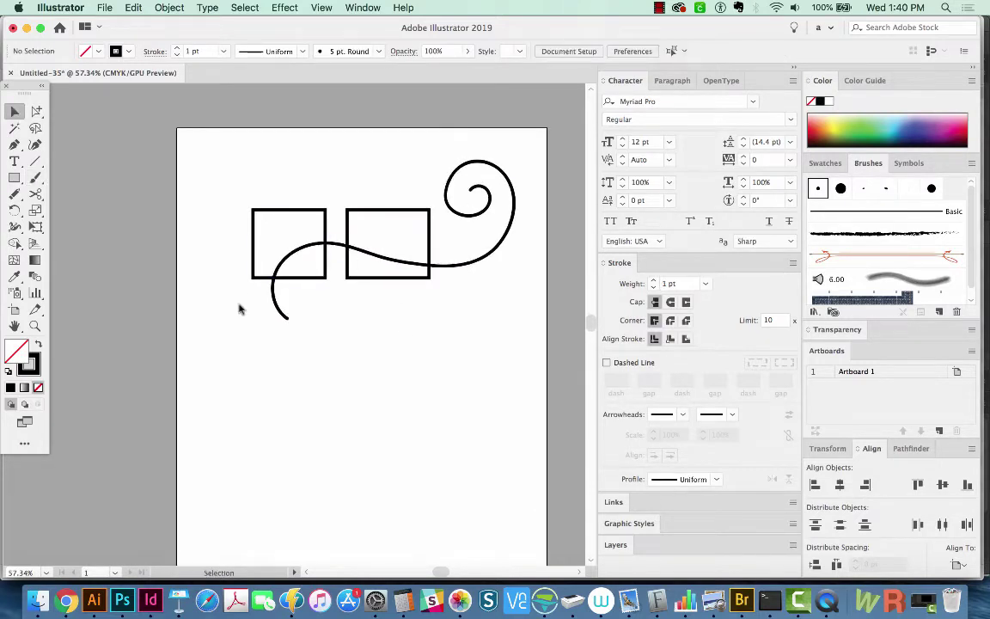
{"action": "left_click", "coordinate": [379, 210]}
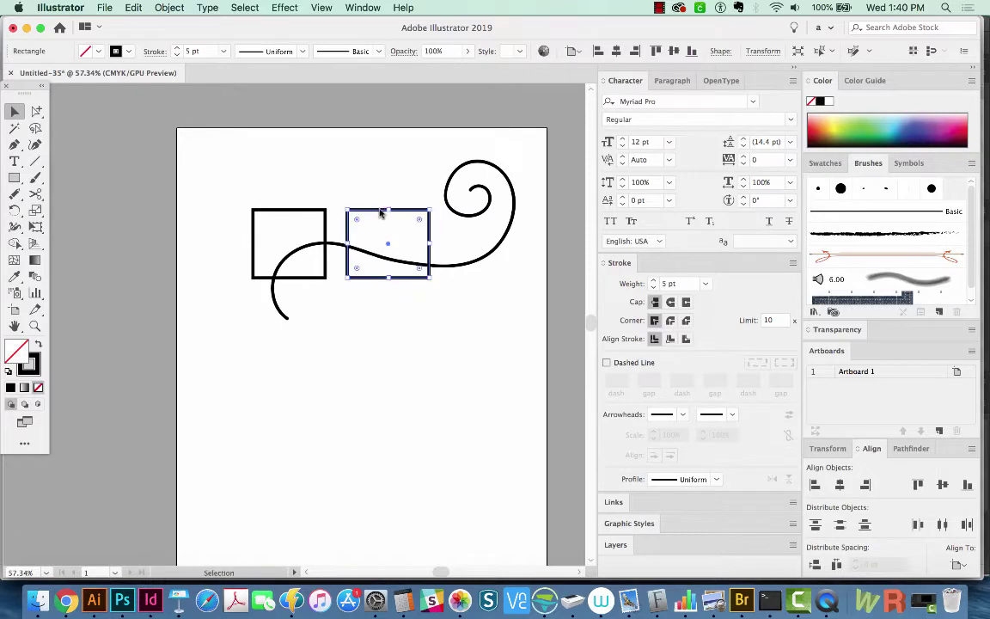
{"action": "left_click_drag", "start_coordinate": [369, 213], "coordinate": [305, 165]}
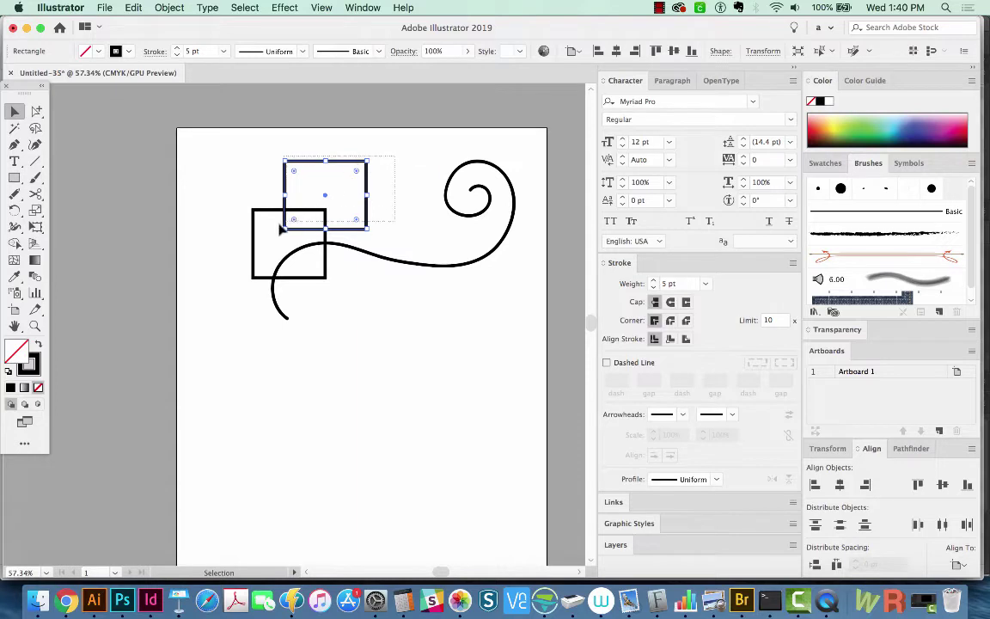
Select both squares and merge them into one stepped shape with Shape Builder.
{"action": "left_click", "coordinate": [271, 227], "text": "shift"}
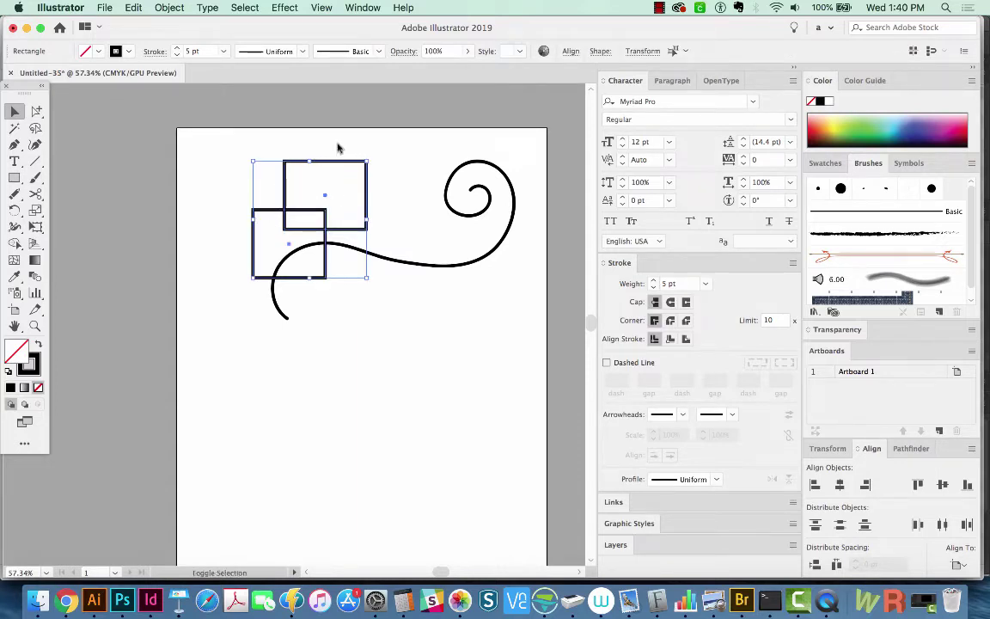
{"action": "key", "text": "shift+m"}
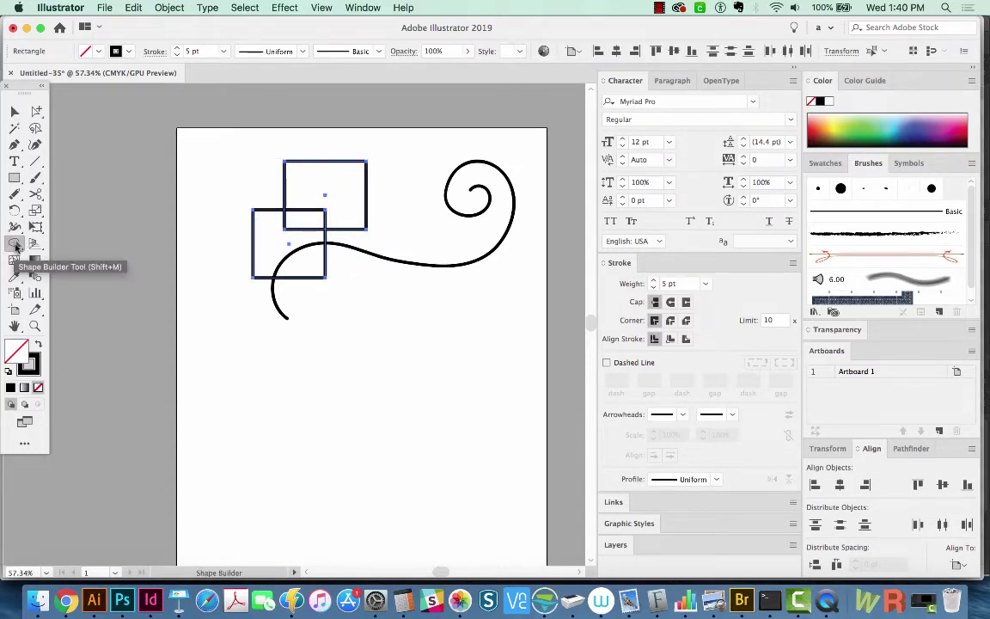
{"action": "mouse_move", "coordinate": [264, 258]}
{"action": "left_mouse_down"}
{"action": "mouse_move", "coordinate": [325, 183]}
{"action": "mouse_move", "coordinate": [315, 165]}
{"action": "left_mouse_up"}
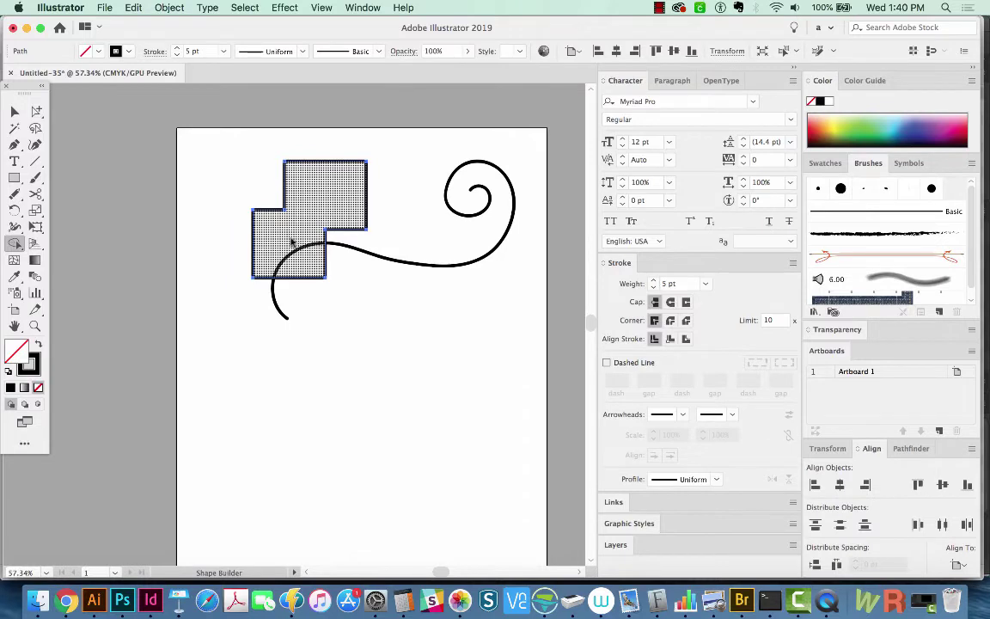
{"action": "key", "text": "v"}
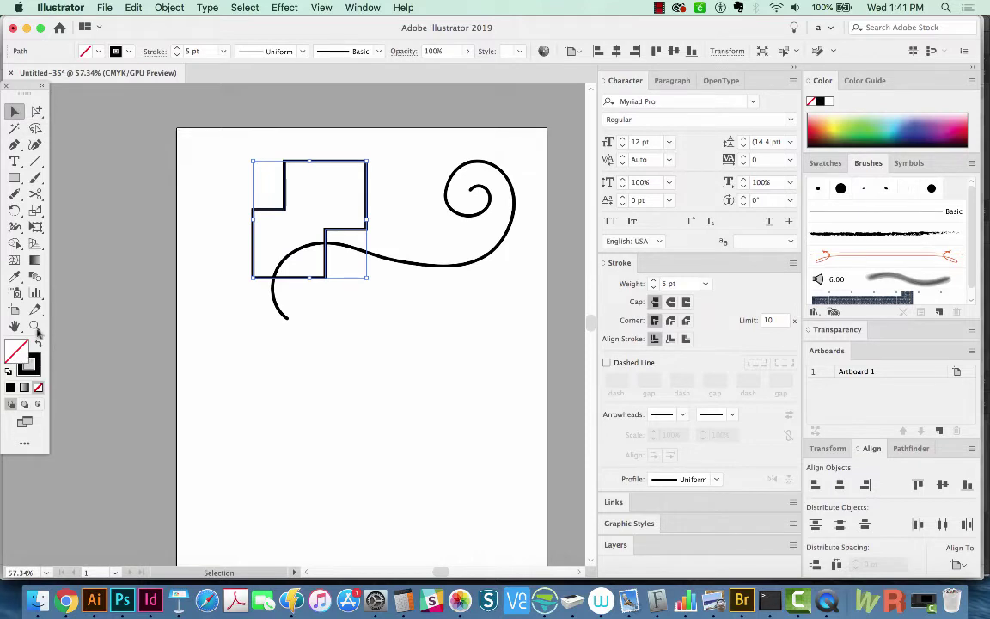
Give the merged squares a solid black fill and set the spiral's stroke weight to 5 pt.
{"action": "key", "text": "shift+x"}
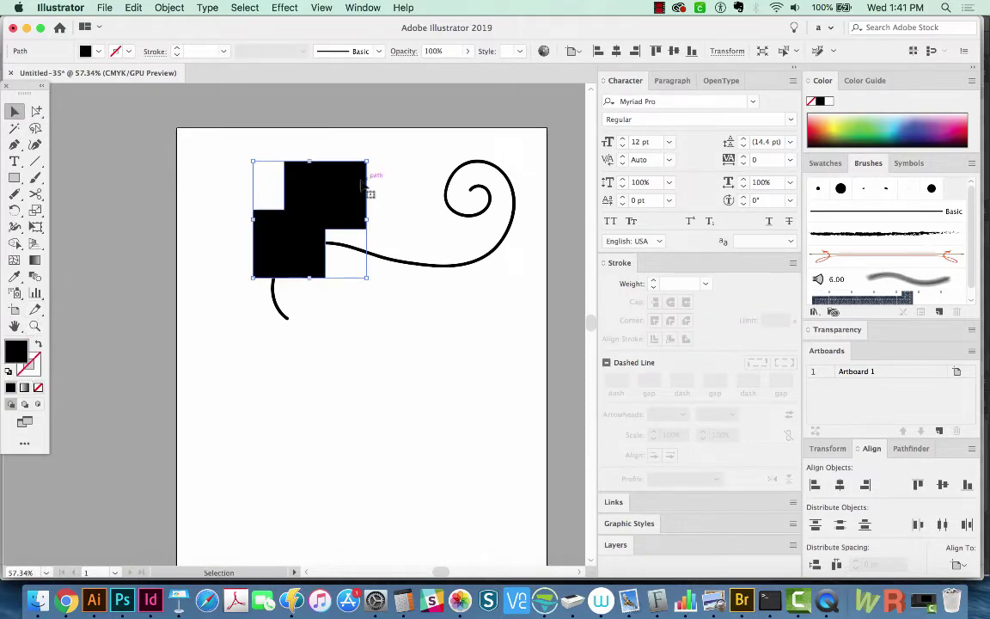
{"action": "key", "text": "super+y"}
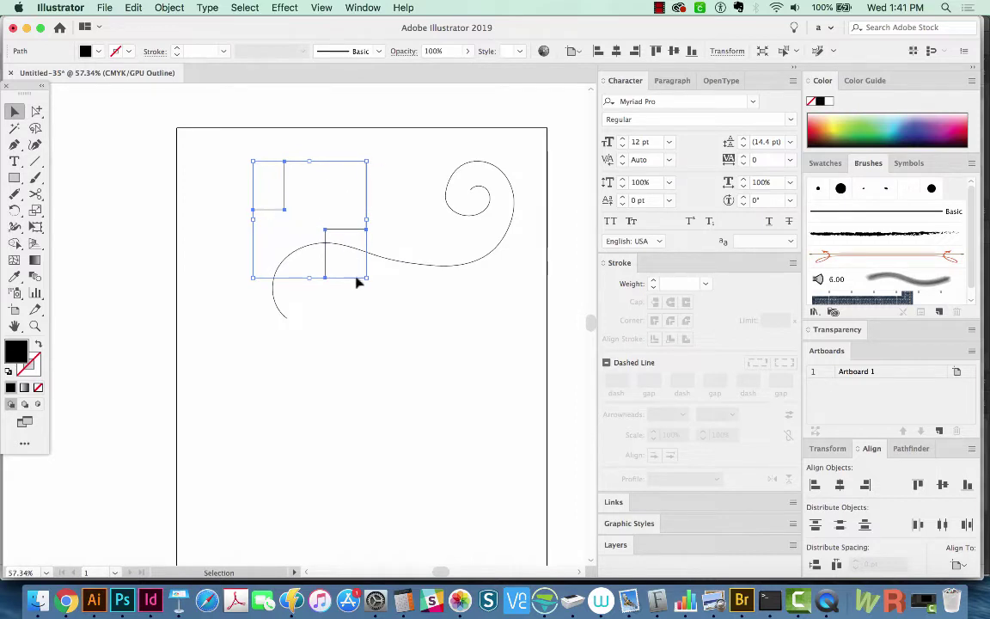
{"action": "left_click", "coordinate": [477, 252]}
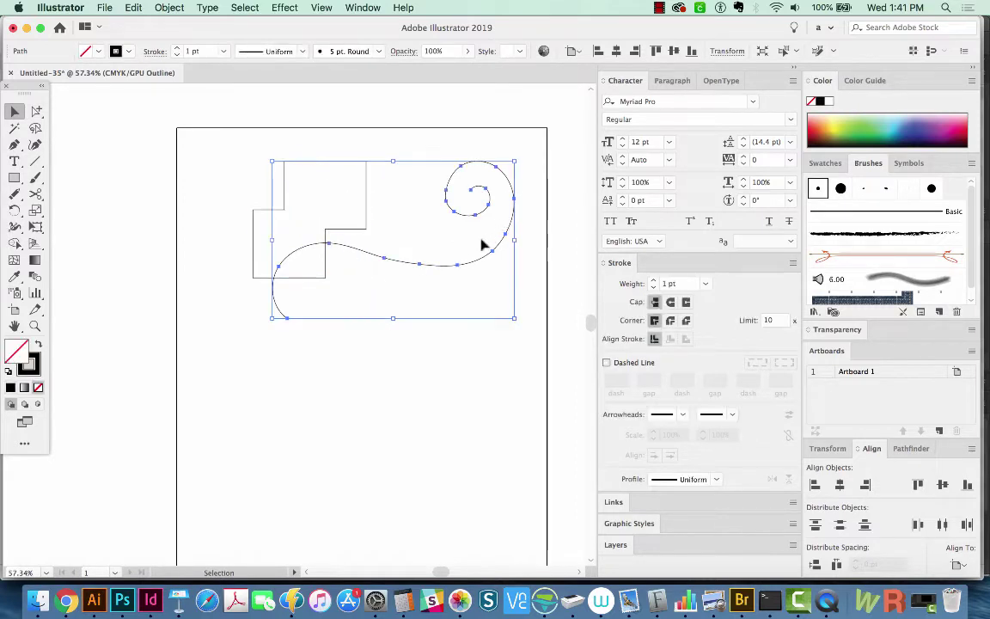
{"action": "key", "text": "super+y"}
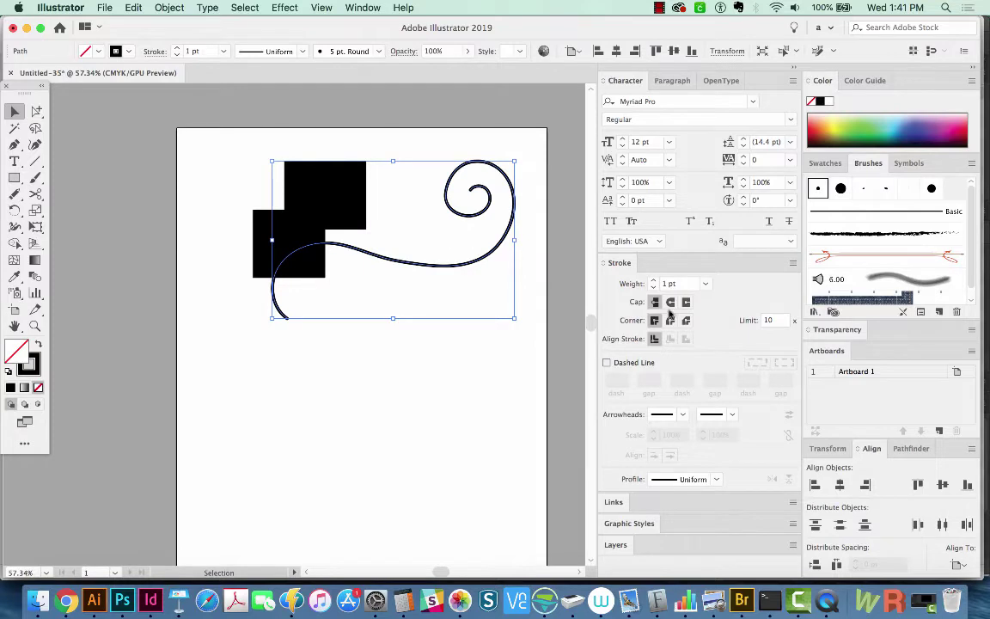
{"action": "left_click", "coordinate": [653, 280]}
{"action": "left_click", "coordinate": [653, 280]}
{"action": "left_click", "coordinate": [653, 280]}
{"action": "left_click", "coordinate": [653, 280]}
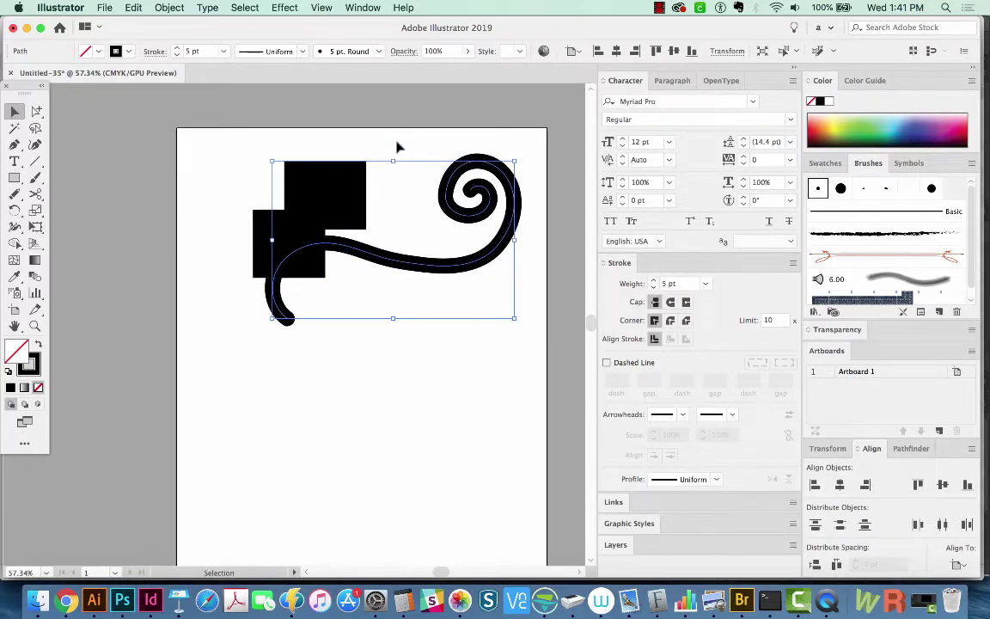
Try merging the spiral into the black squares with Shape Builder, then undo it.
{"action": "left_click", "coordinate": [256, 271], "text": "shift"}
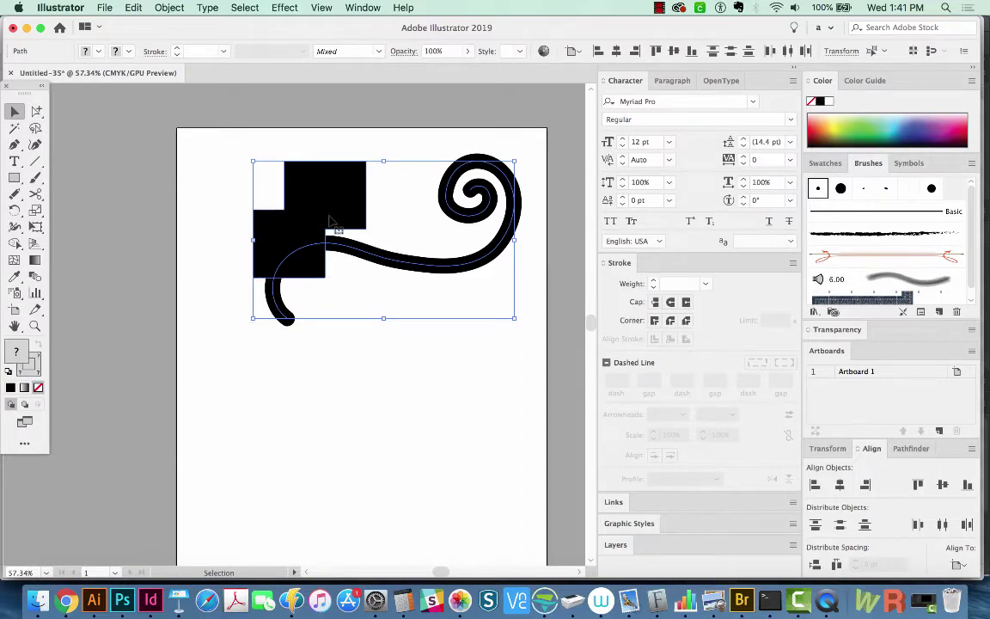
{"action": "key", "text": "shift+m"}
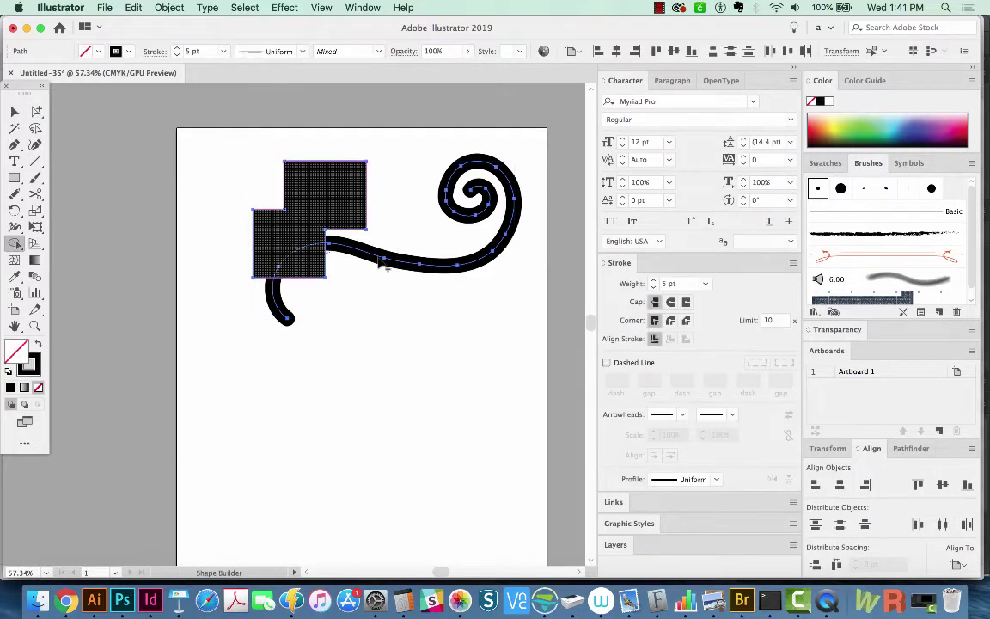
{"action": "left_click", "coordinate": [392, 280]}
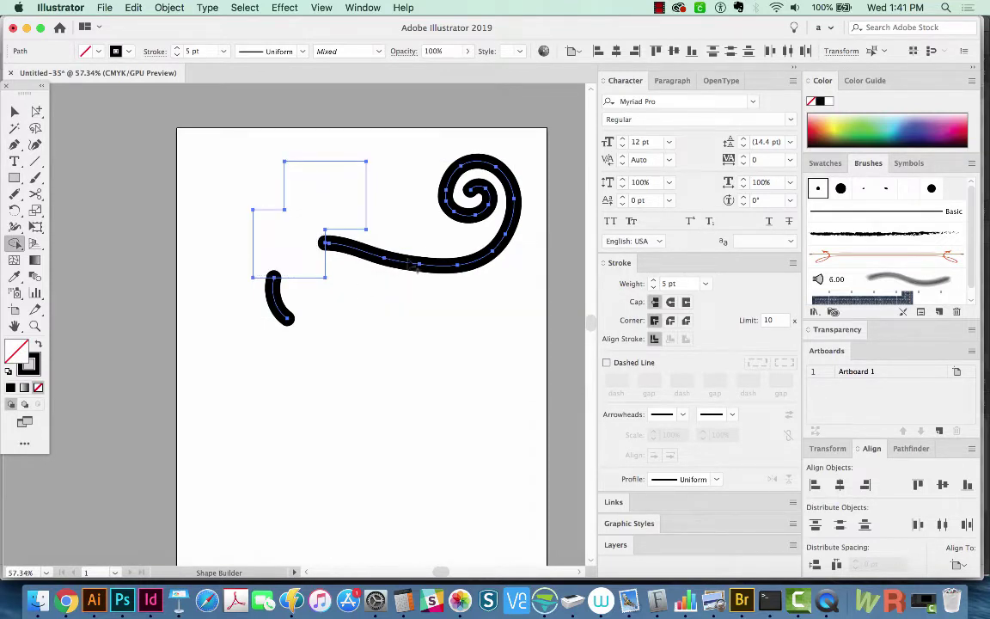
{"action": "key", "text": "super+z"}
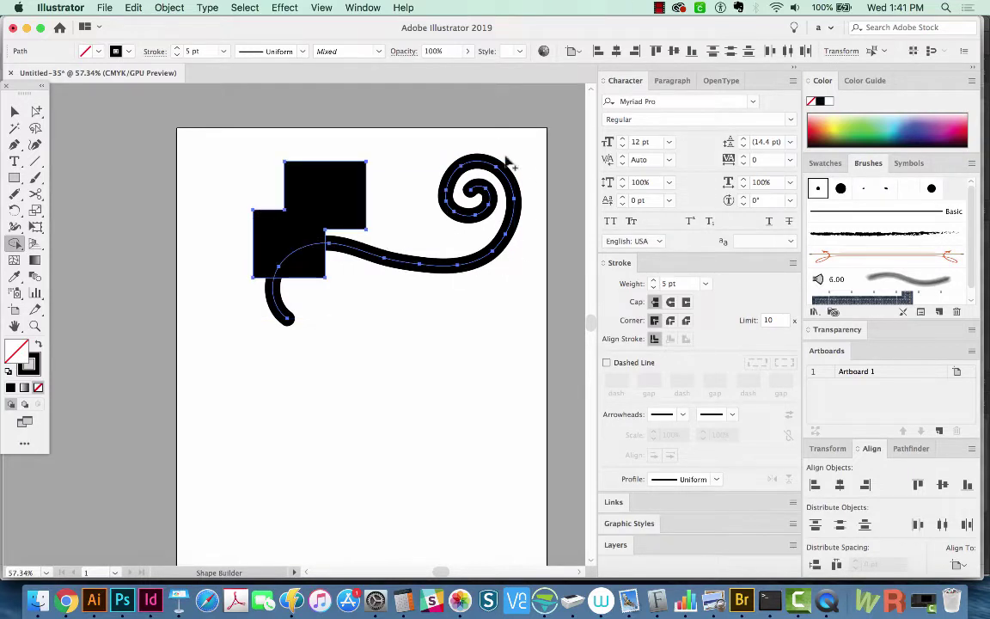
Expand the thick spiral curve into a filled shape.
{"action": "key", "text": "v"}
{"action": "left_click", "coordinate": [516, 198]}
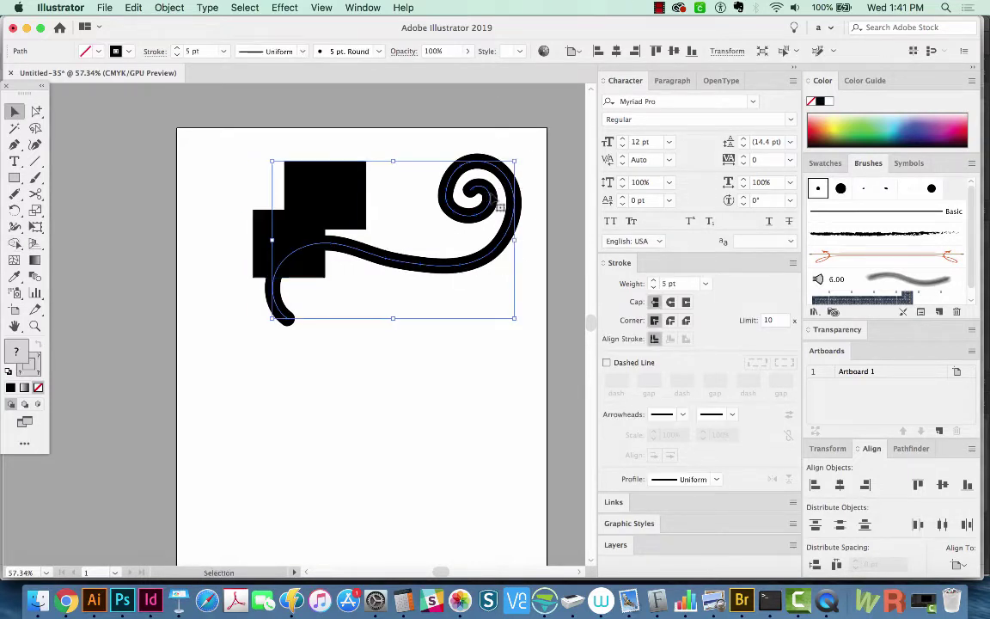
{"action": "left_click", "coordinate": [172, 8]}
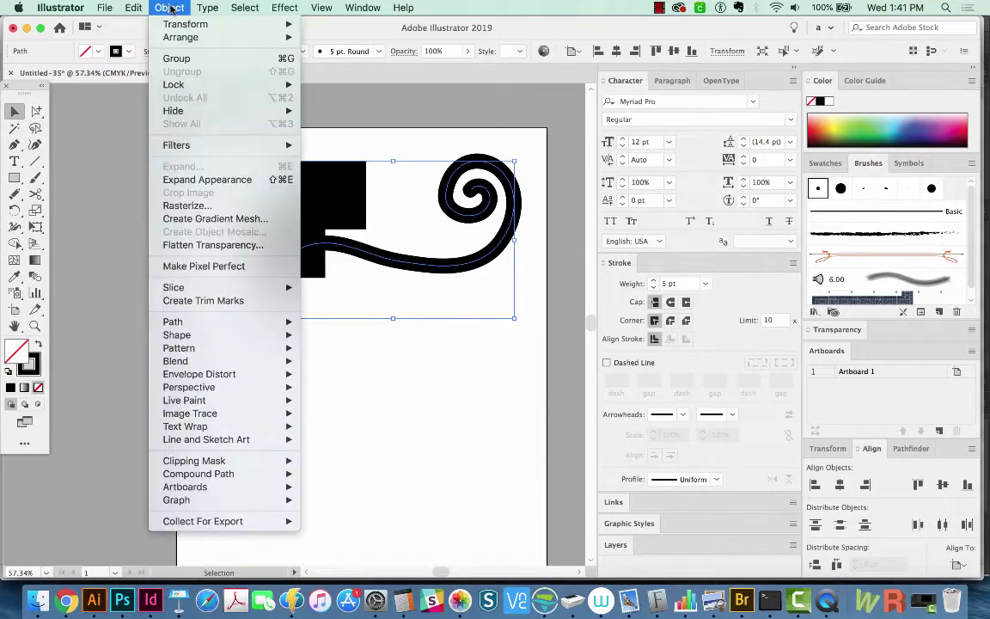
{"action": "left_click", "coordinate": [208, 180]}
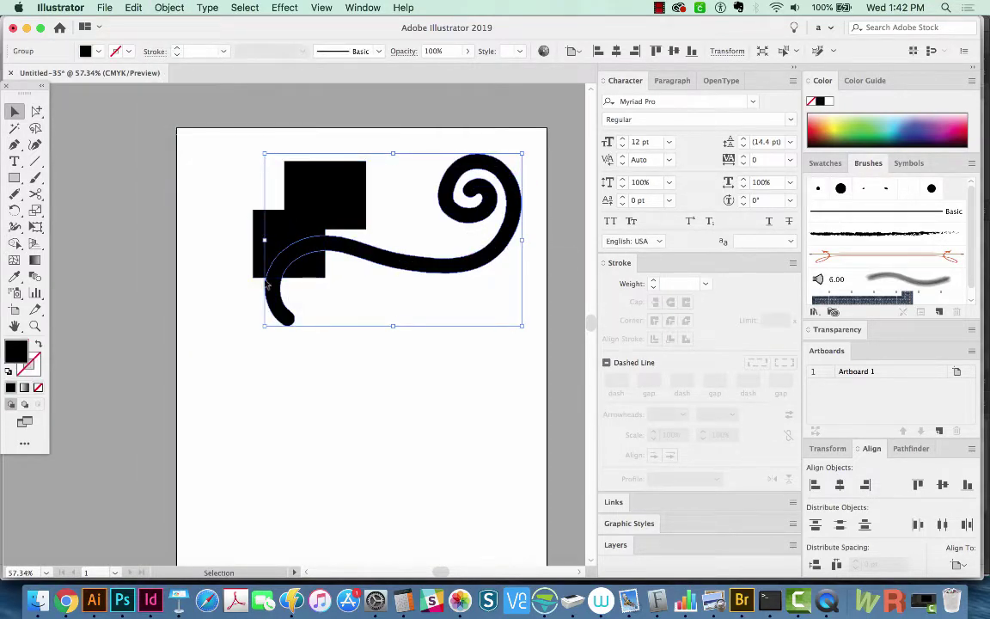
Select the expanded curve with the black squares and merge the curve's tail into them.
{"action": "left_click_drag", "start_coordinate": [228, 138], "coordinate": [269, 342]}
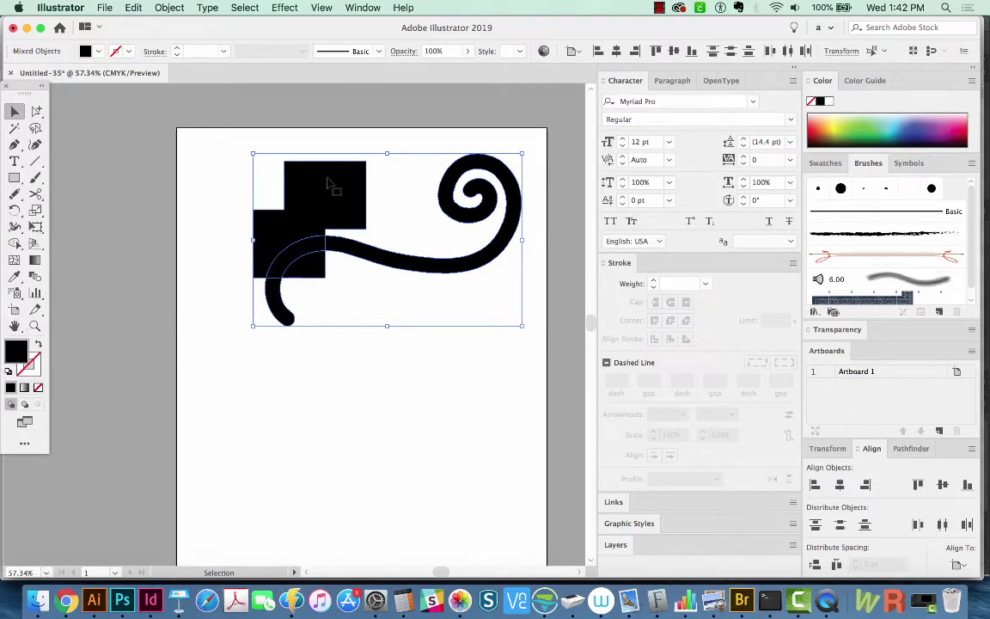
{"action": "left_click_drag", "start_coordinate": [345, 317], "coordinate": [264, 198]}
{"action": "key", "text": "shift+m"}
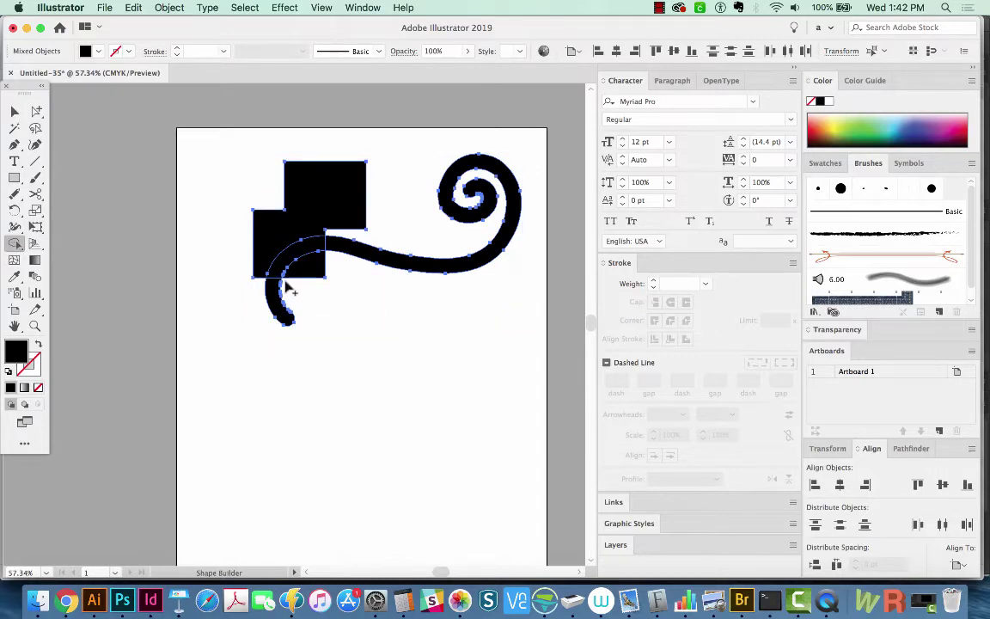
{"action": "mouse_move", "coordinate": [286, 292]}
{"action": "left_mouse_down"}
{"action": "mouse_move", "coordinate": [333, 247]}
{"action": "mouse_move", "coordinate": [344, 222]}
{"action": "mouse_move", "coordinate": [330, 197]}
{"action": "mouse_move", "coordinate": [308, 230]}
{"action": "mouse_move", "coordinate": [320, 287]}
{"action": "left_mouse_up"}
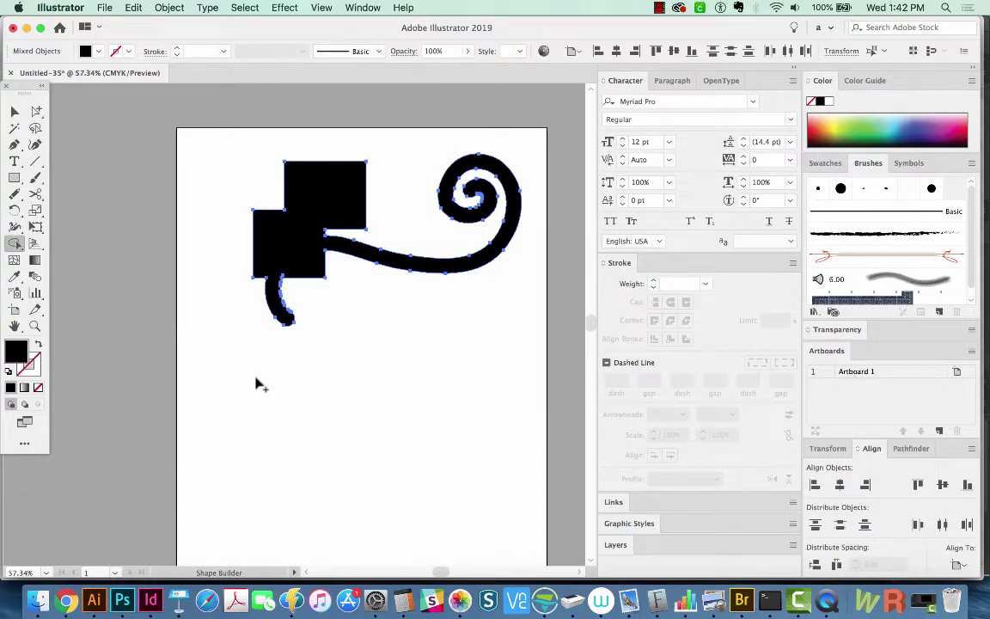
{"action": "key", "text": "v"}
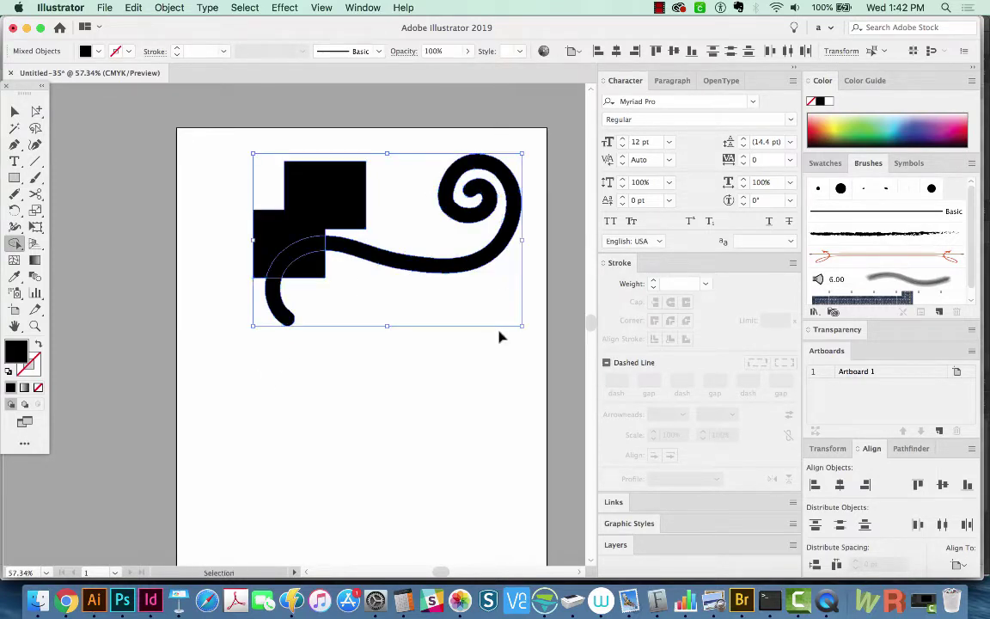
{"action": "key", "text": "v"}
{"action": "left_click", "coordinate": [337, 287]}
{"action": "mouse_move", "coordinate": [336, 246]}
{"action": "left_mouse_down"}
{"action": "mouse_move", "coordinate": [368, 235]}
{"action": "mouse_move", "coordinate": [336, 270]}
{"action": "mouse_move", "coordinate": [336, 248]}
{"action": "left_mouse_up"}
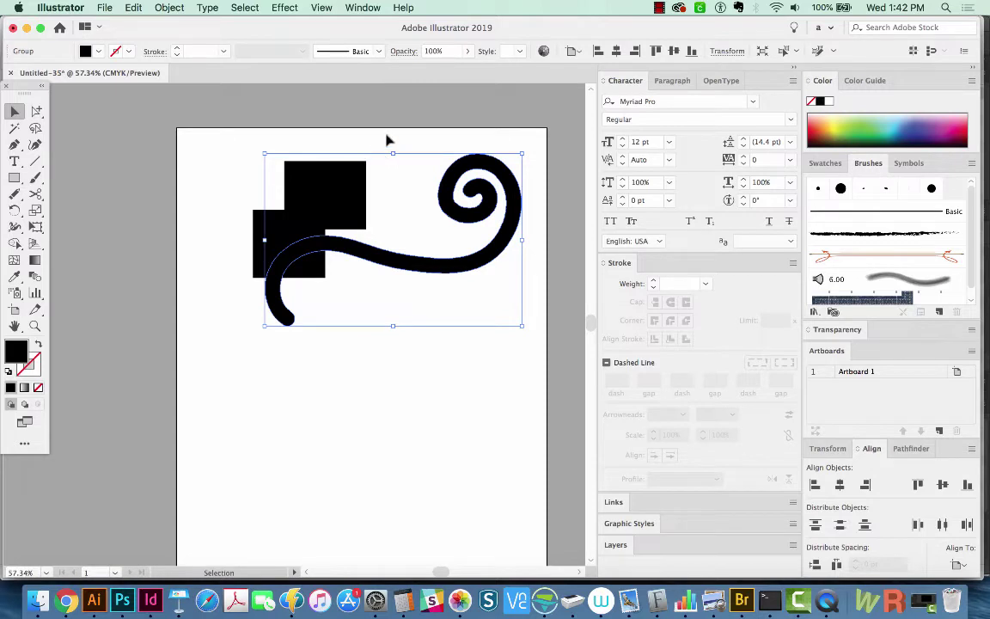
{"action": "left_click_drag", "start_coordinate": [407, 128], "coordinate": [283, 311]}
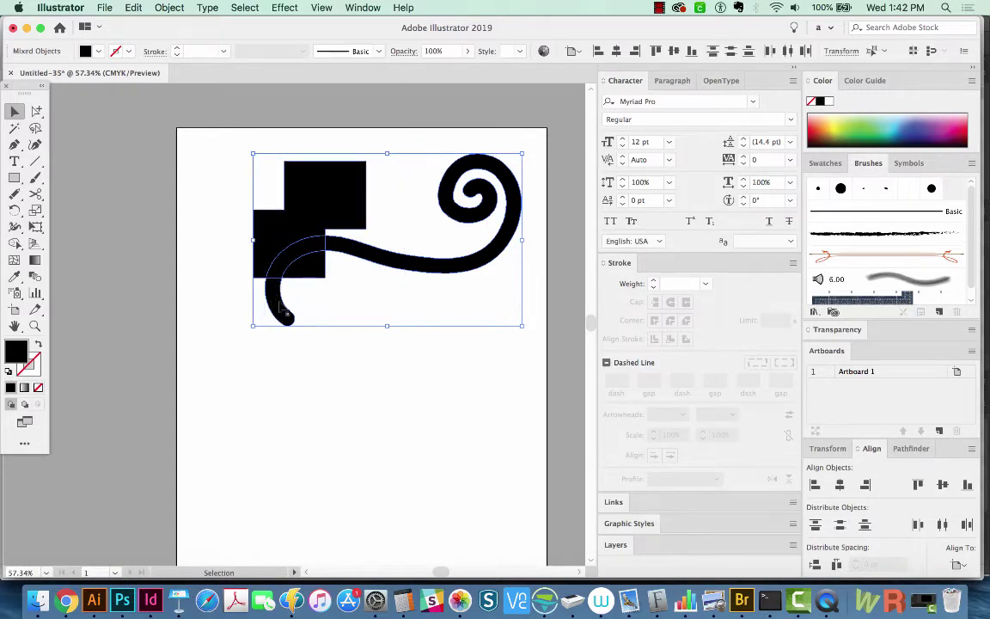
{"action": "left_click", "coordinate": [292, 257]}
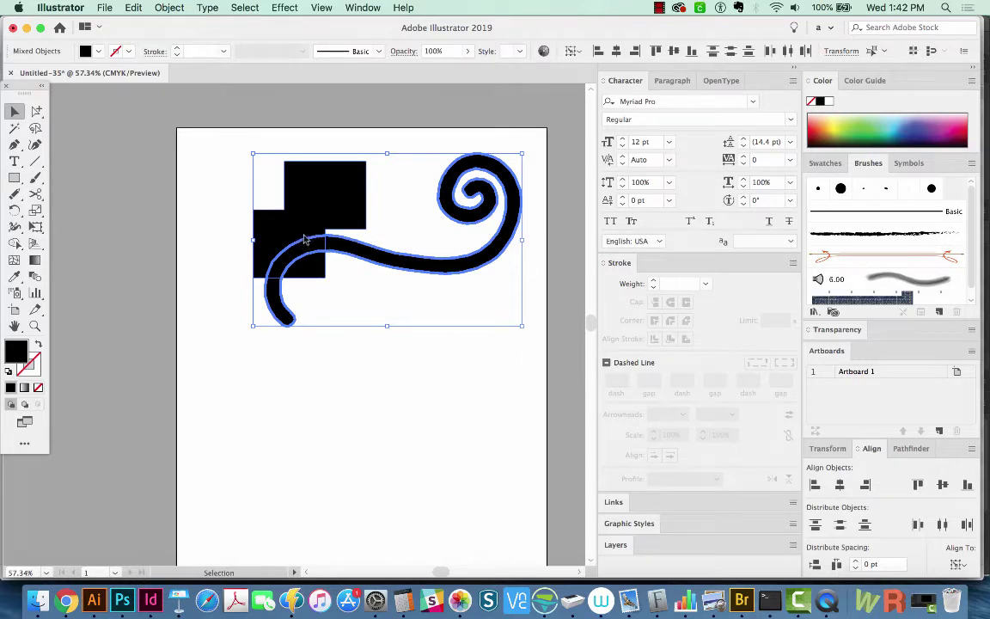
{"action": "key", "text": "a"}
{"action": "left_click", "coordinate": [371, 309]}
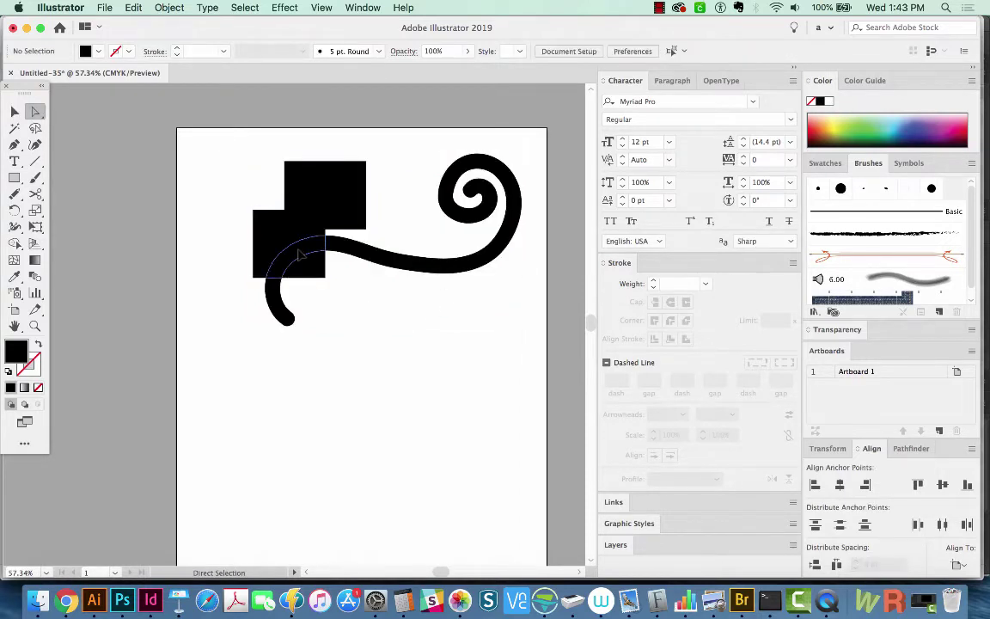
{"action": "left_click_drag", "start_coordinate": [300, 254], "coordinate": [392, 303]}
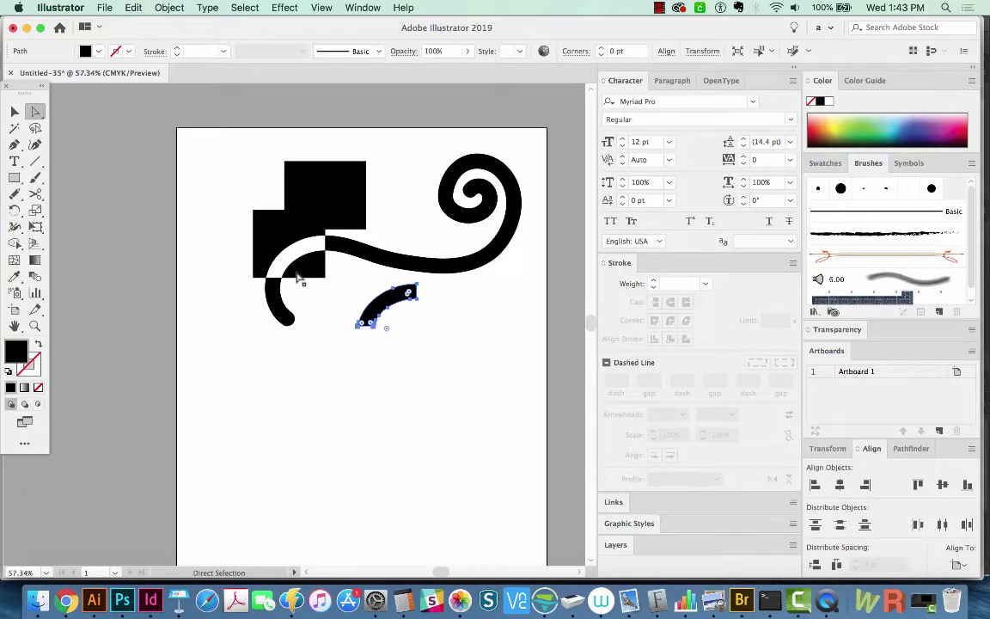
{"action": "left_click_drag", "start_coordinate": [304, 265], "coordinate": [340, 302]}
{"action": "left_click_drag", "start_coordinate": [254, 230], "coordinate": [203, 216]}
{"action": "left_click_drag", "start_coordinate": [353, 249], "coordinate": [363, 232]}
{"action": "key", "text": "super+z"}
{"action": "key", "text": "super+z"}
{"action": "key", "text": "super+z"}
{"action": "key", "text": "super+z"}
{"action": "key", "text": "super+z"}
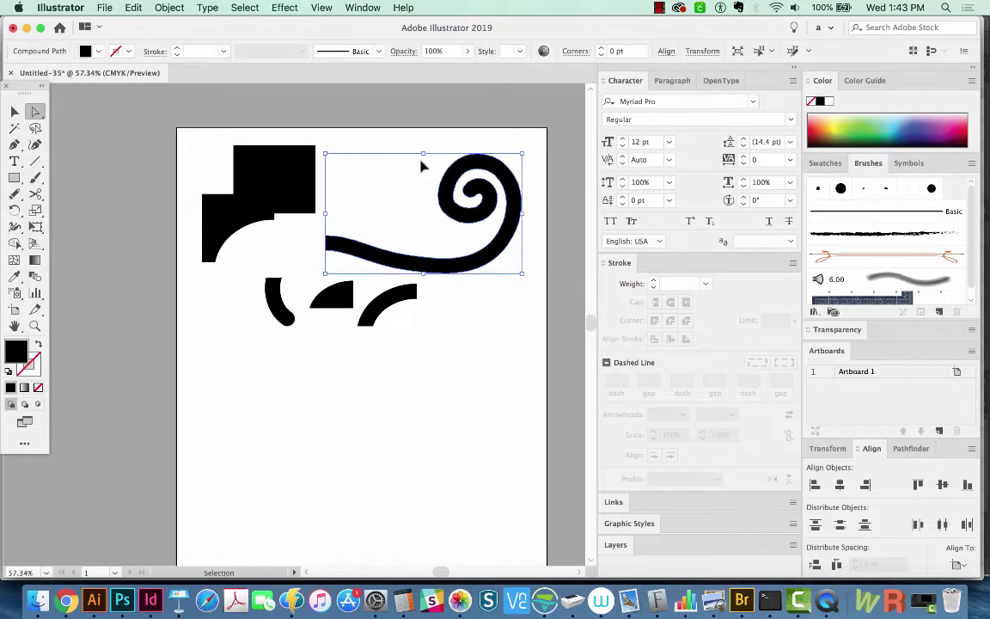
{"action": "key", "text": "v"}
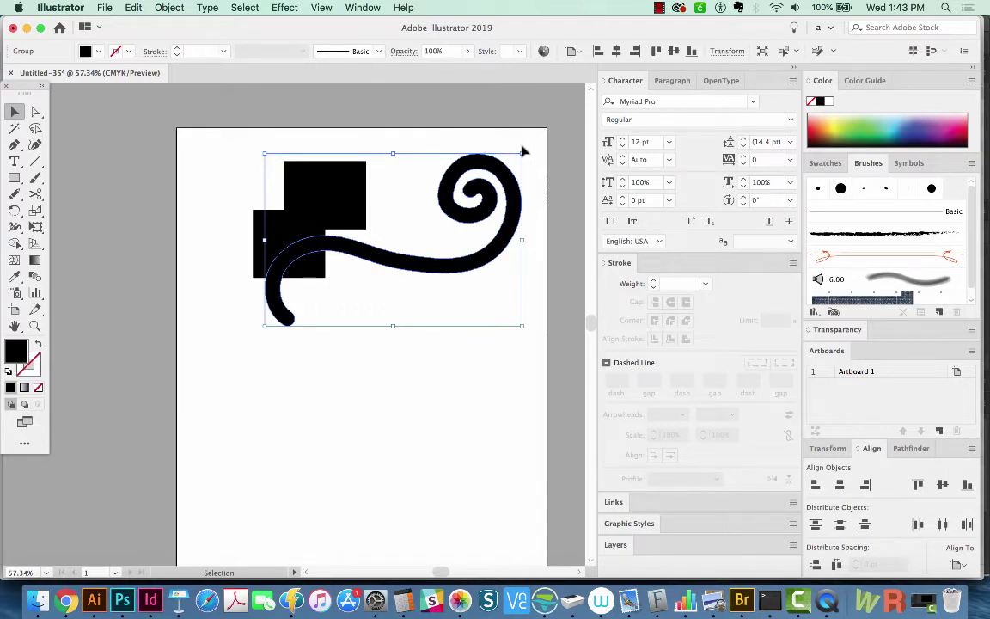
{"action": "left_click_drag", "start_coordinate": [284, 122], "coordinate": [201, 305]}
Merge the swirl with both squares via Shape Builder, undoing to keep the tail below the left square.
{"action": "key", "text": "shift+m"}
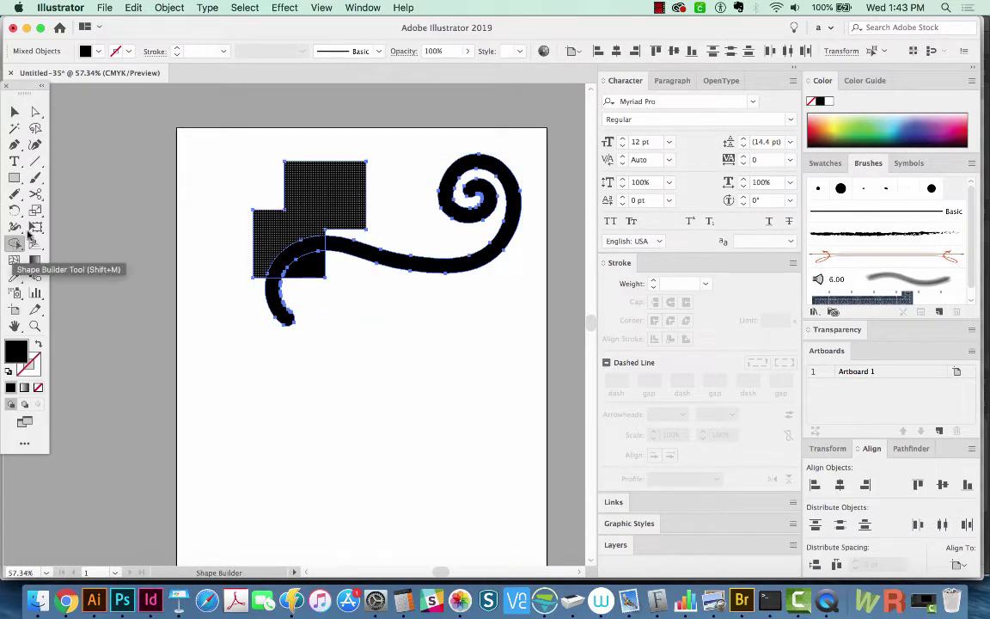
{"action": "left_click", "coordinate": [285, 311], "text": "alt"}
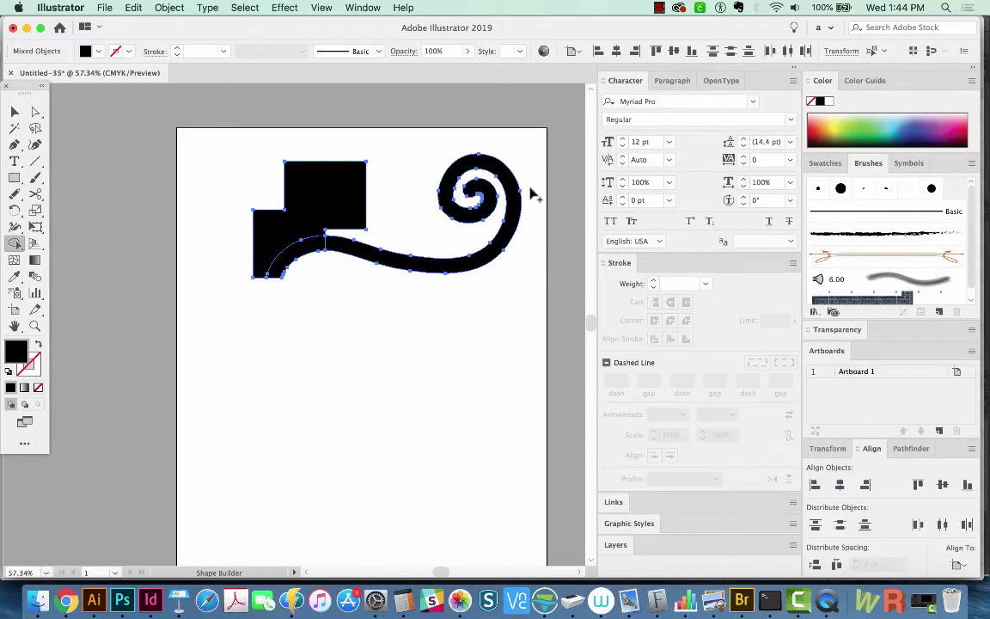
{"action": "mouse_move", "coordinate": [311, 210]}
{"action": "left_mouse_down"}
{"action": "mouse_move", "coordinate": [284, 258]}
{"action": "mouse_move", "coordinate": [343, 251]}
{"action": "mouse_move", "coordinate": [478, 281]}
{"action": "left_mouse_up"}
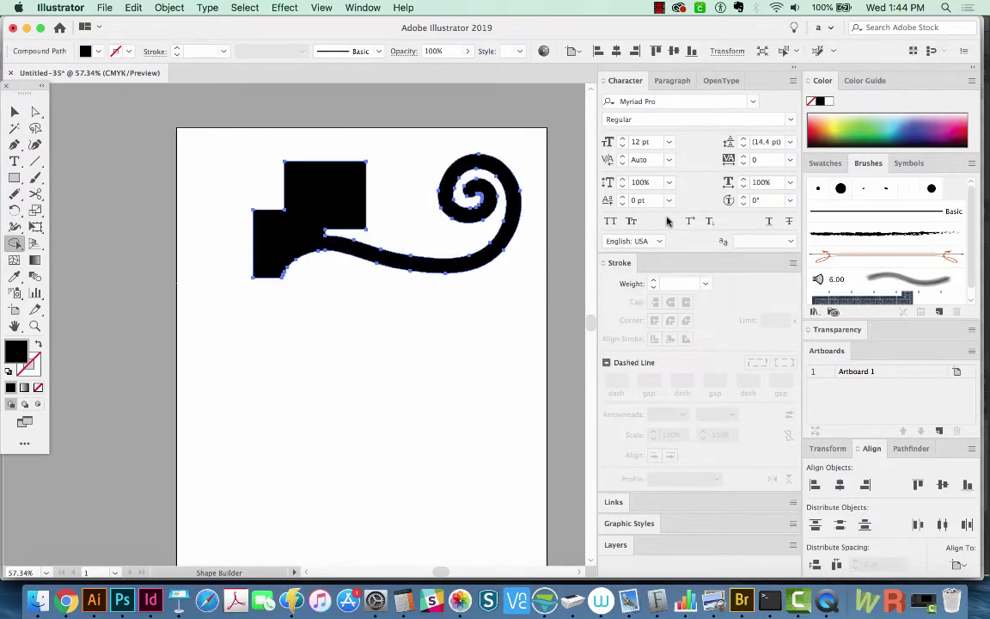
{"action": "key", "text": "super+z"}
{"action": "key", "text": "super+z"}
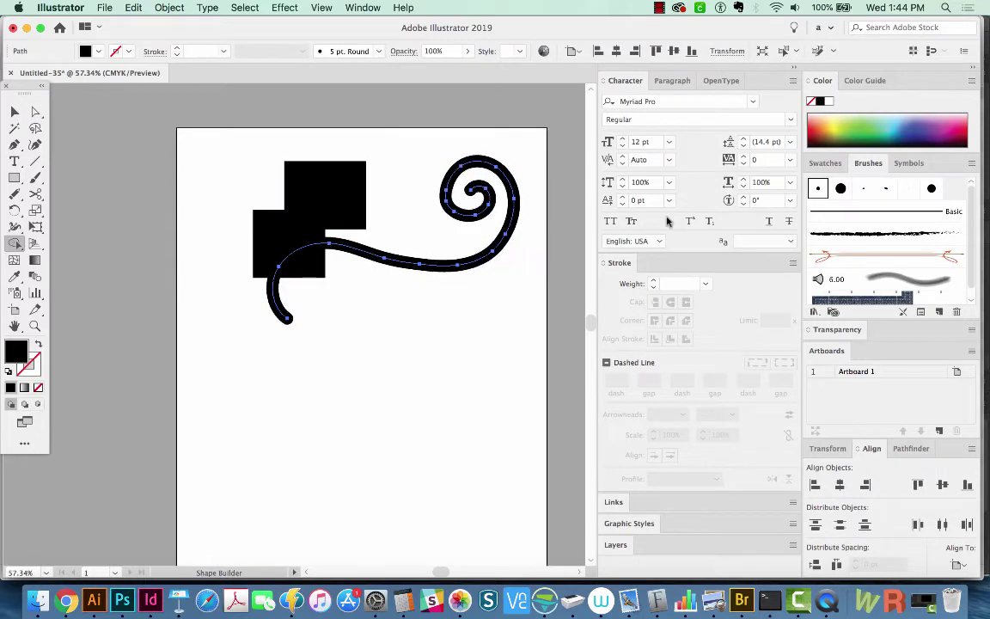
{"action": "left_click_drag", "start_coordinate": [287, 254], "coordinate": [303, 258]}
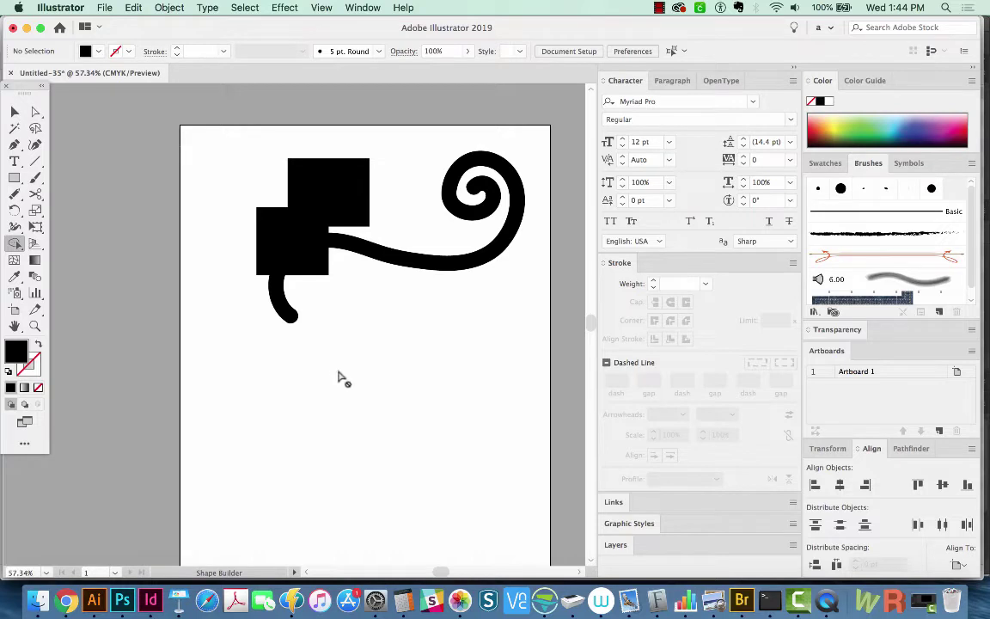
Draw a black circle below the artwork.
{"action": "key", "text": "l"}
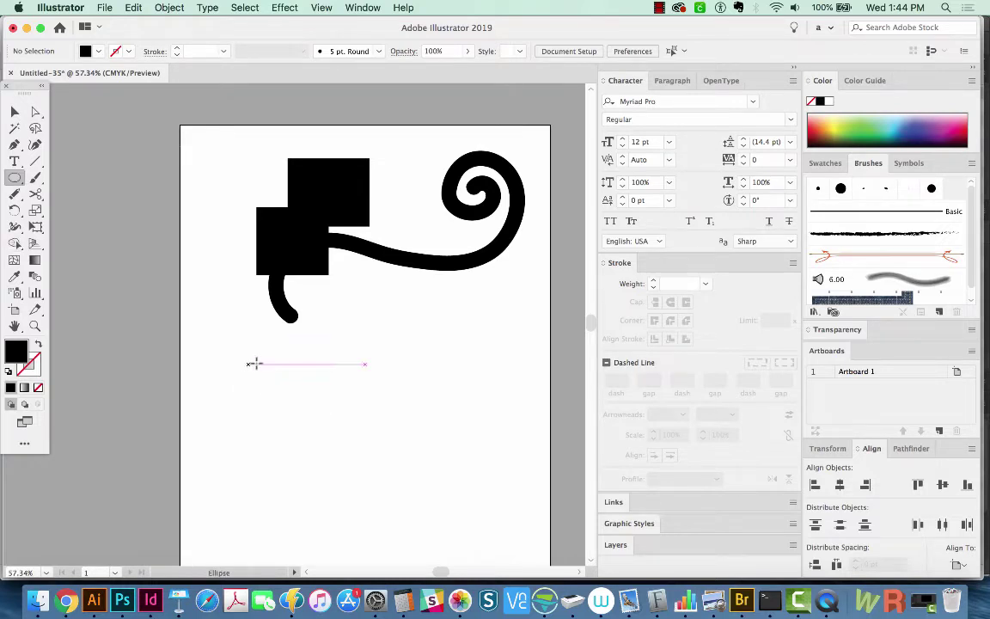
{"action": "left_click_drag", "start_coordinate": [237, 358], "coordinate": [315, 437]}
{"action": "key", "text": "v"}
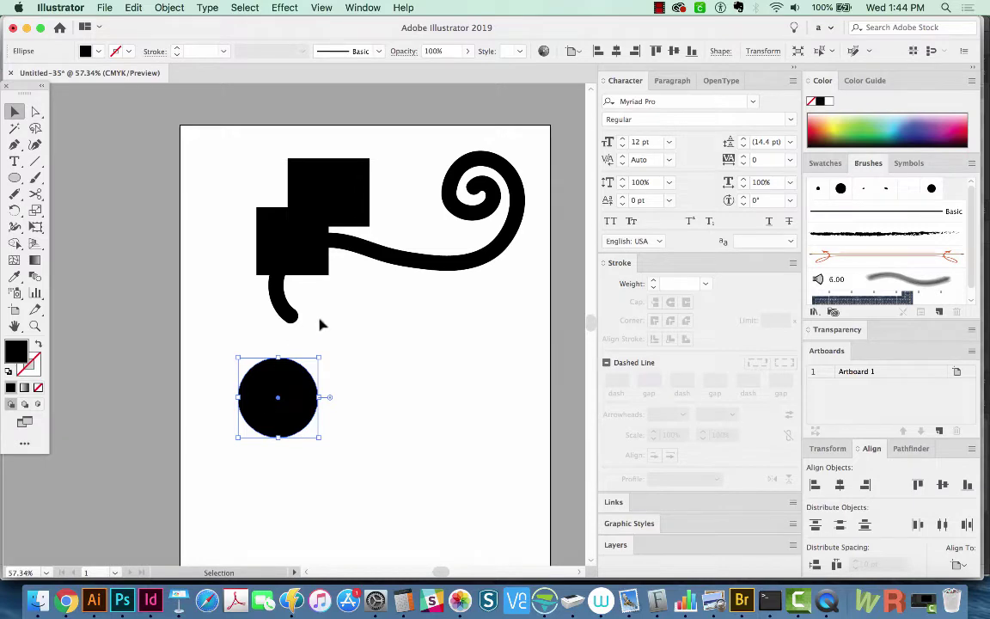
Turn on Snap to Point in the View menu.
{"action": "key", "text": "super+shift+slash"}
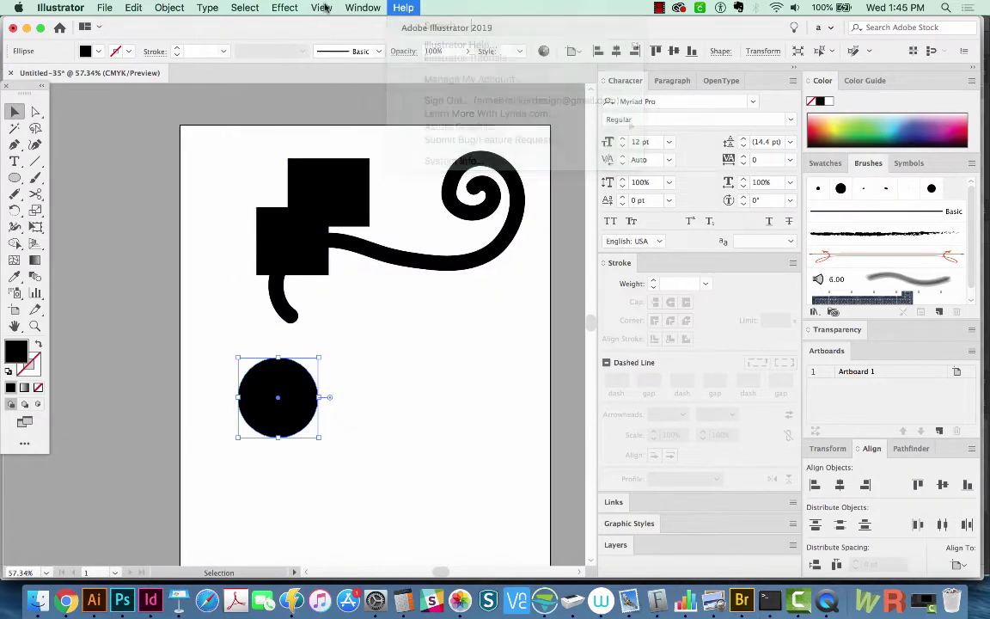
{"action": "left_click", "coordinate": [325, 7]}
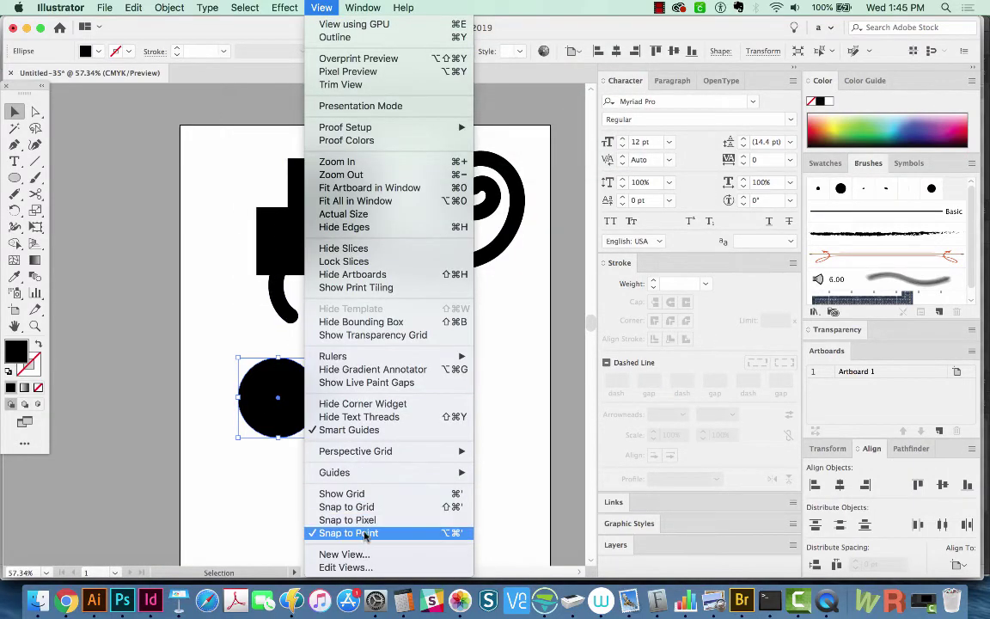
{"action": "left_click", "coordinate": [378, 533]}
Alt+Shift-drag a copy of the circle by its left anchor so it touches the original's right side.
{"action": "left_click", "coordinate": [318, 318]}
{"action": "left_click", "coordinate": [37, 112]}
{"action": "left_click_drag", "start_coordinate": [36, 111], "coordinate": [83, 131]}
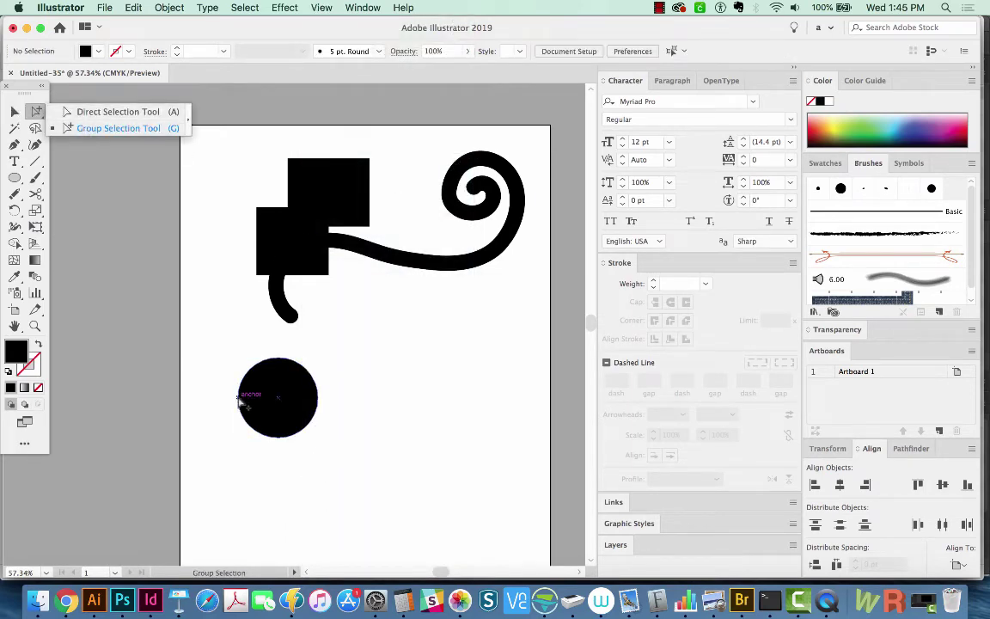
{"action": "left_click", "coordinate": [240, 398]}
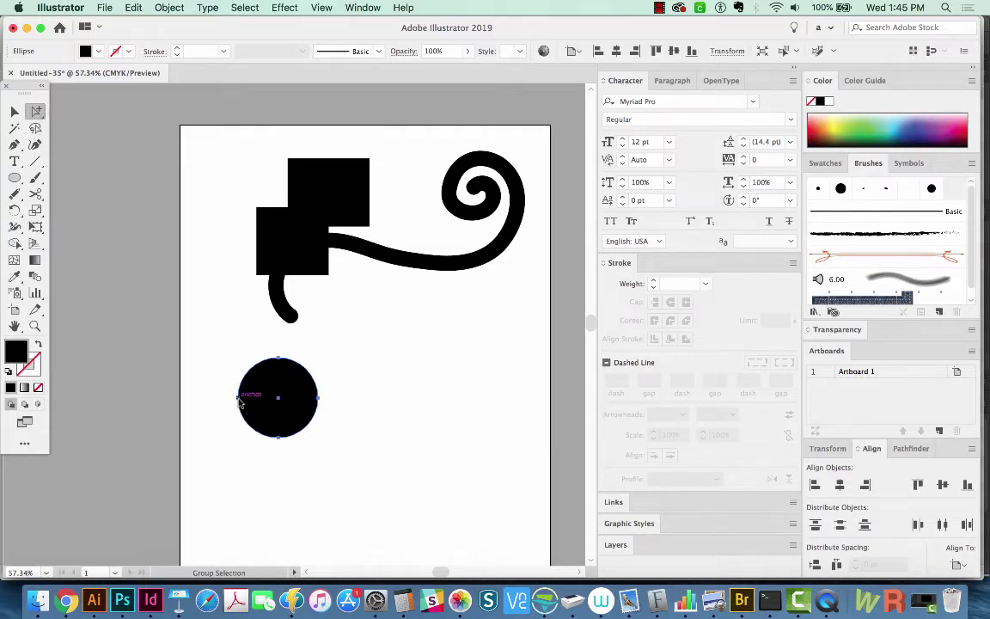
{"action": "left_click_drag", "start_coordinate": [241, 398], "coordinate": [319, 402]}
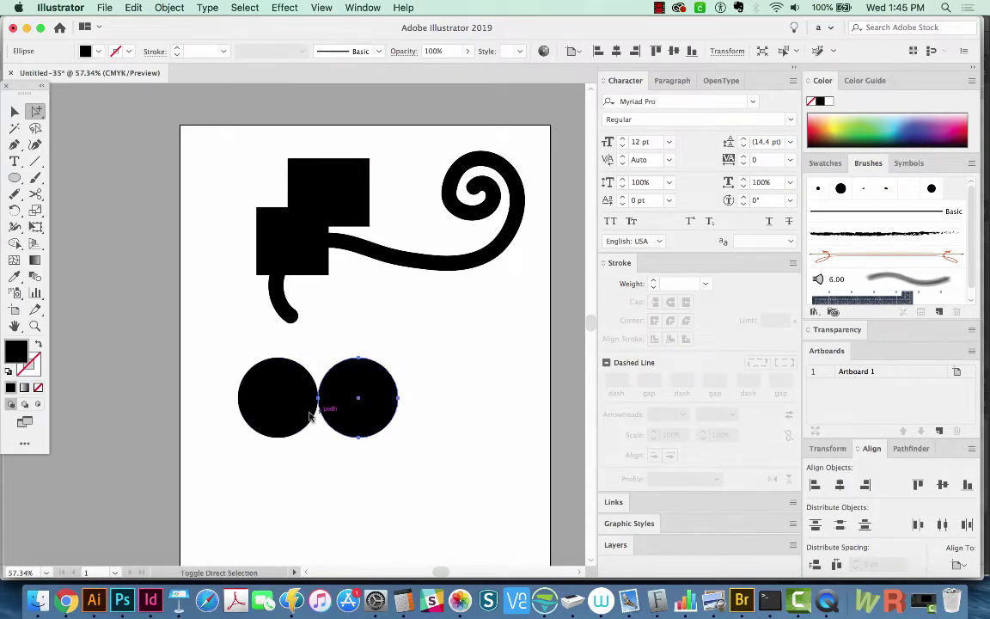
Draw a rectangle on top of the two circles and fill their gap with Shape Builder.
{"action": "left_click", "coordinate": [131, 471]}
{"action": "key", "text": "m"}
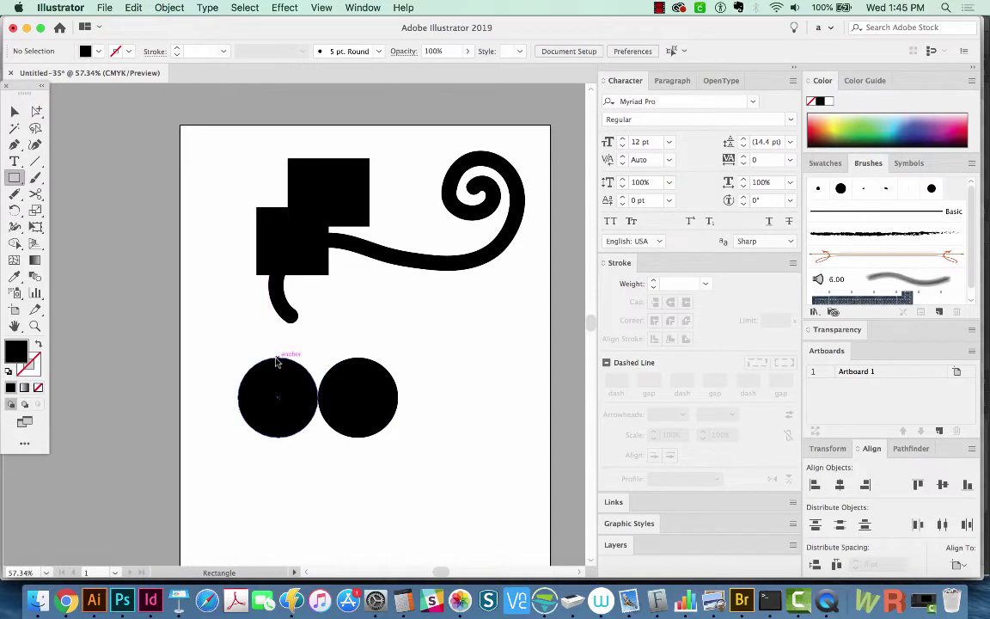
{"action": "left_click_drag", "start_coordinate": [277, 354], "coordinate": [232, 369]}
{"action": "key", "text": "v"}
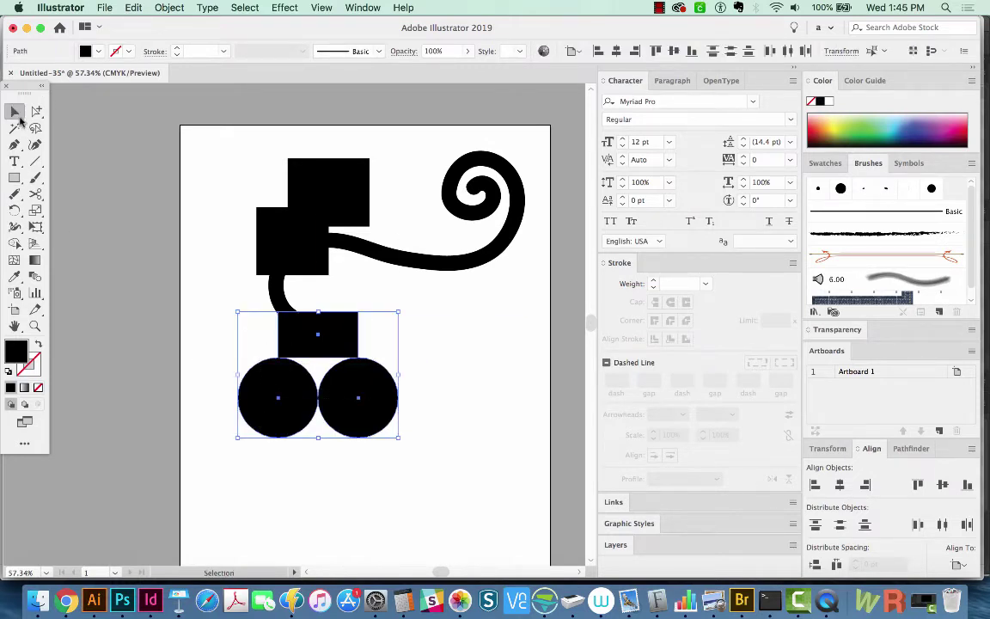
{"action": "left_click_drag", "start_coordinate": [428, 357], "coordinate": [238, 421]}
{"action": "key", "text": "shift+m"}
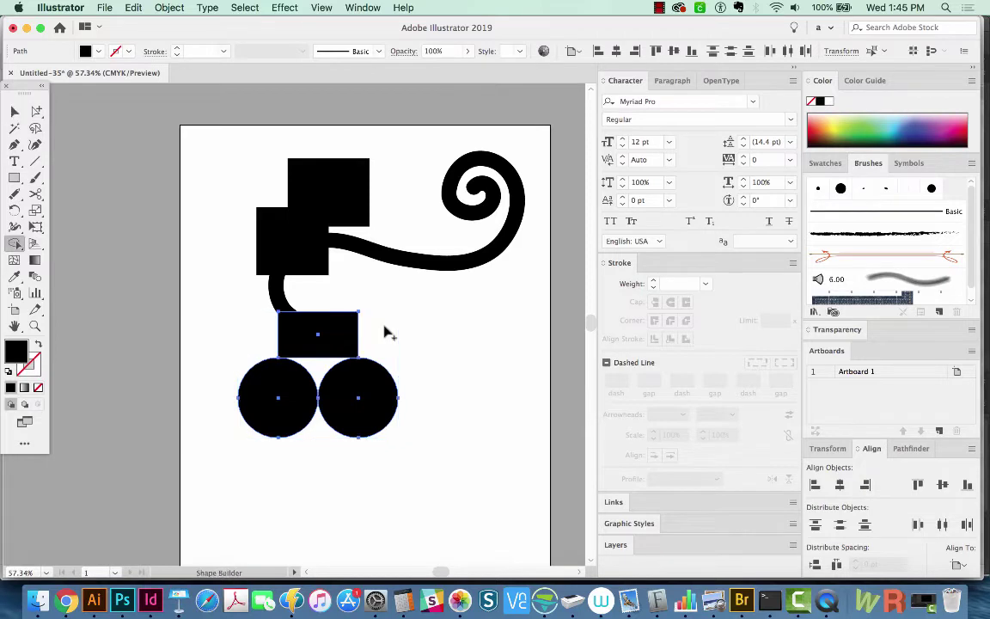
{"action": "left_click", "coordinate": [320, 375]}
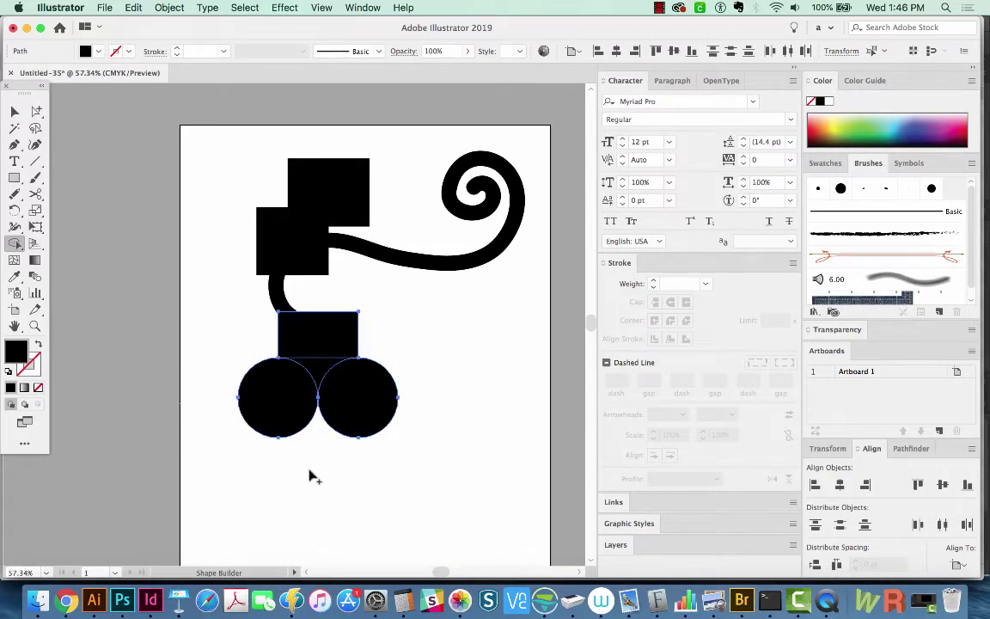
Drag the black wedge out from between the circles and zoom in on it.
{"action": "key", "text": "a"}
{"action": "left_click", "coordinate": [413, 332]}
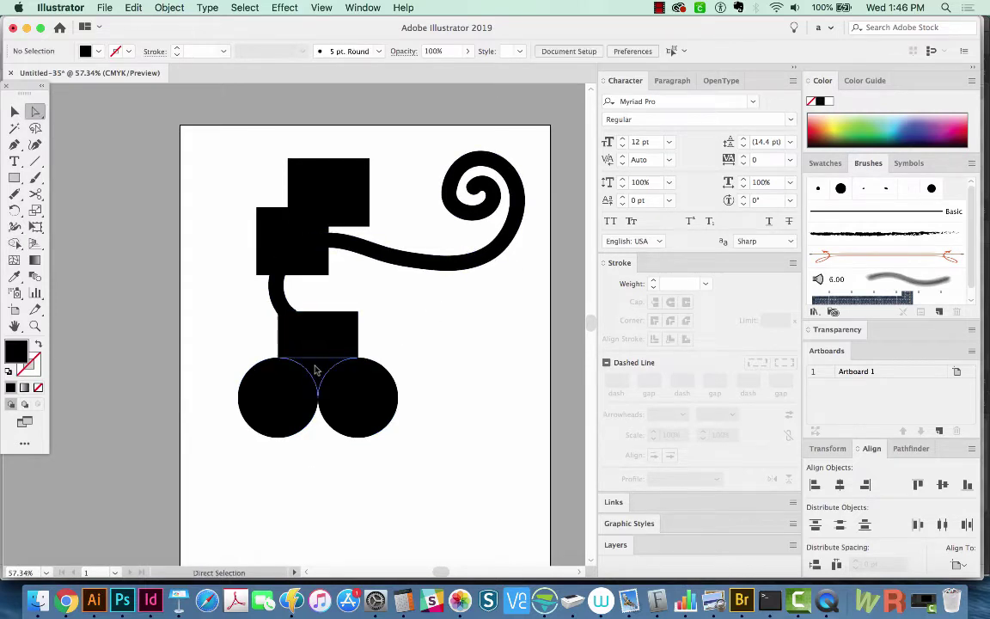
{"action": "left_click_drag", "start_coordinate": [318, 371], "coordinate": [457, 329]}
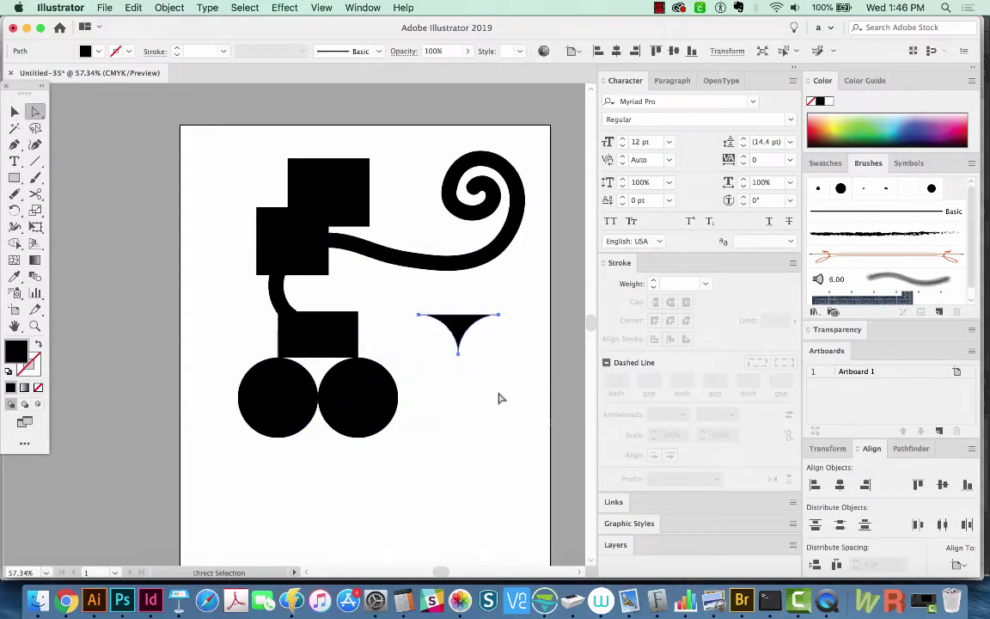
{"action": "key", "text": "super+plus"}
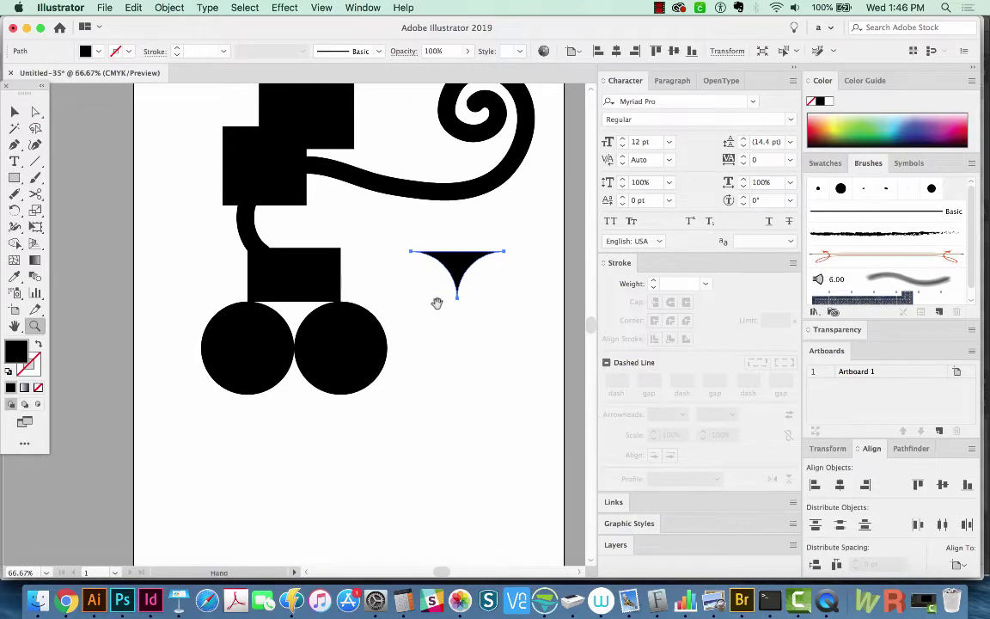
{"action": "left_click_drag", "start_coordinate": [437, 305], "coordinate": [274, 347]}
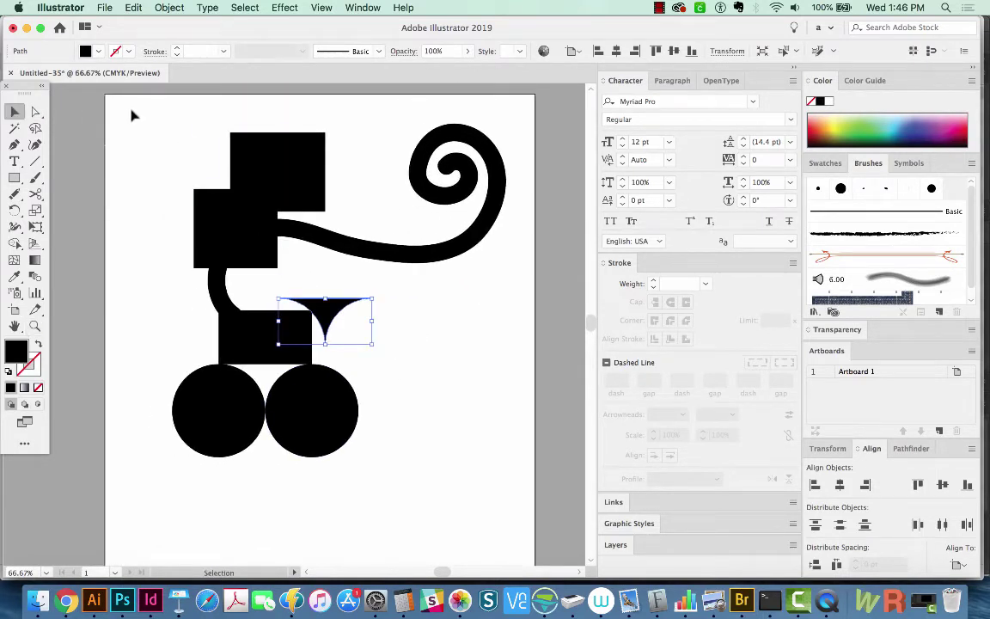
Delete all the artwork and choose a darker green fill colour.
{"action": "left_click_drag", "start_coordinate": [122, 110], "coordinate": [479, 425]}
{"action": "key", "text": "Delete"}
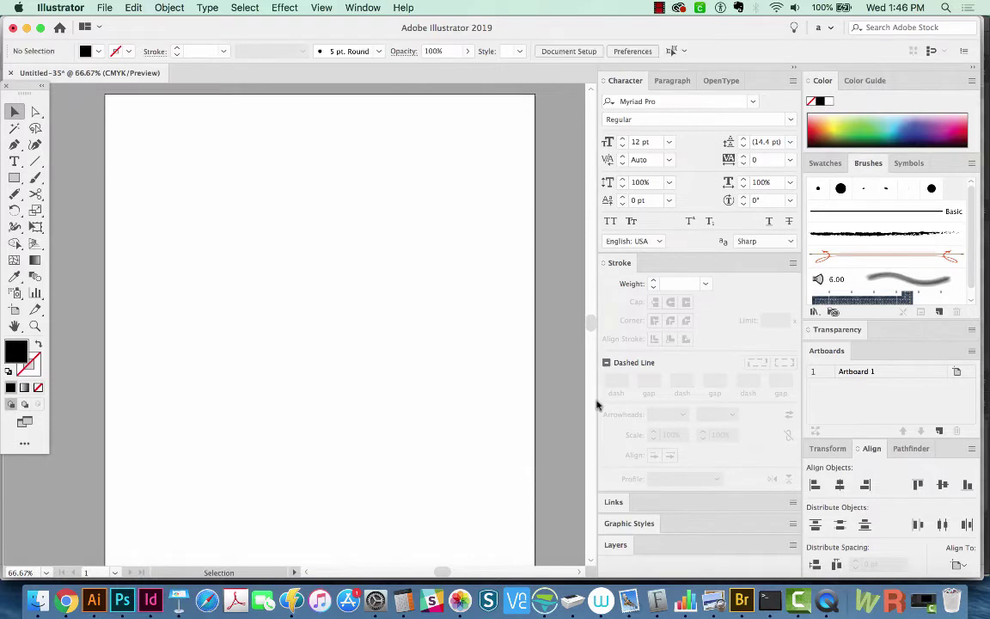
{"action": "key", "text": "l"}
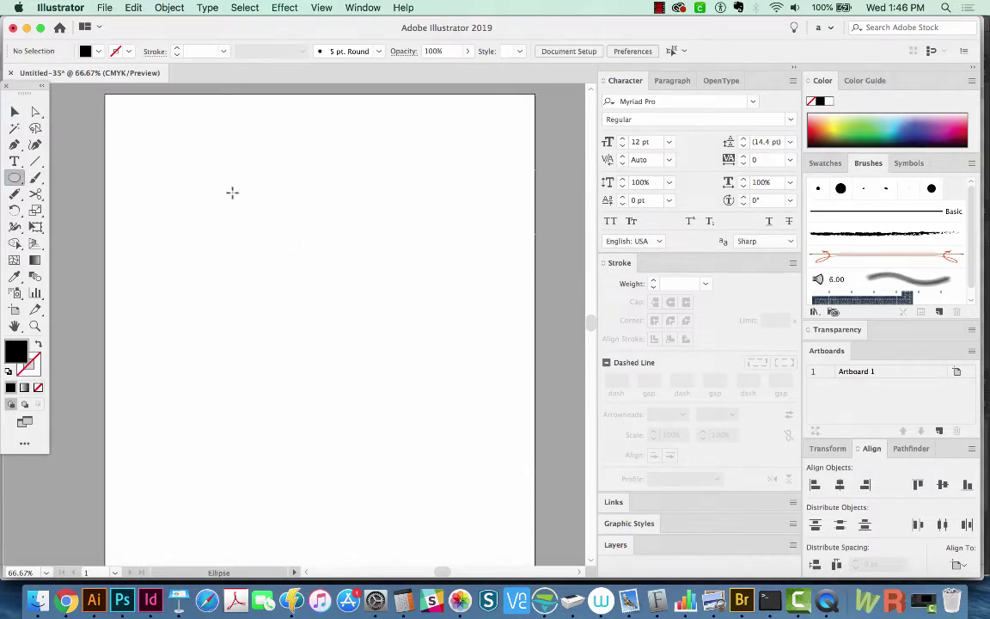
{"action": "left_click", "coordinate": [820, 130]}
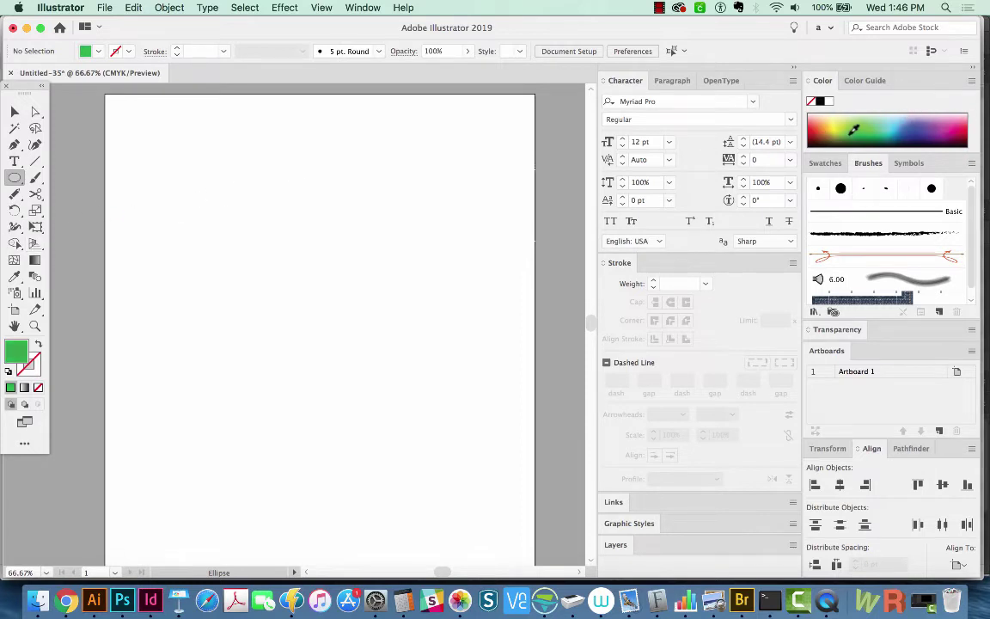
{"action": "left_click", "coordinate": [848, 142]}
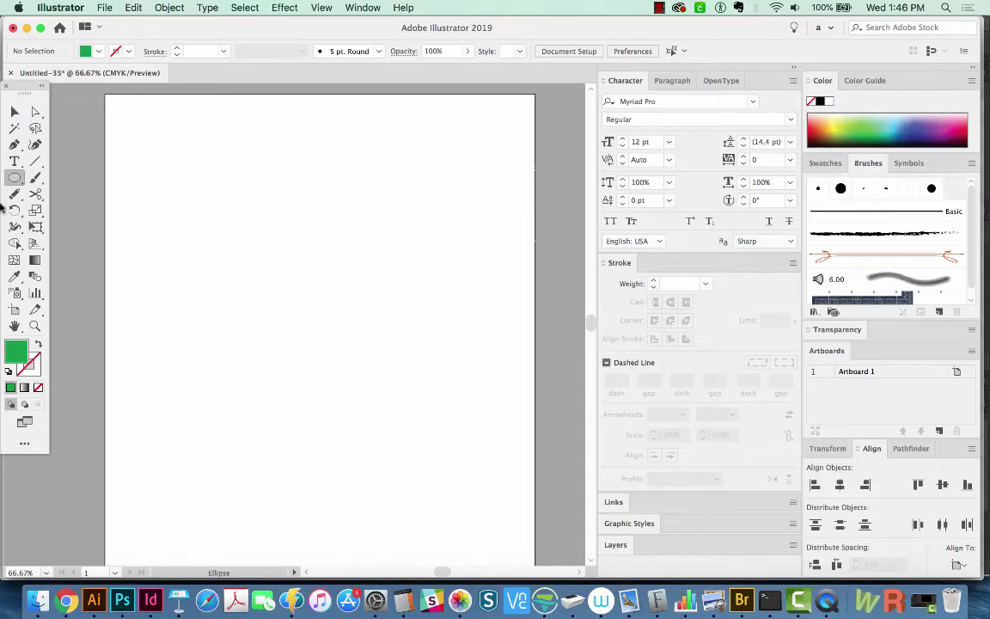
Draw a green circle in the upper left and copy it right so the two overlap.
{"action": "left_click_drag", "start_coordinate": [224, 199], "coordinate": [289, 258]}
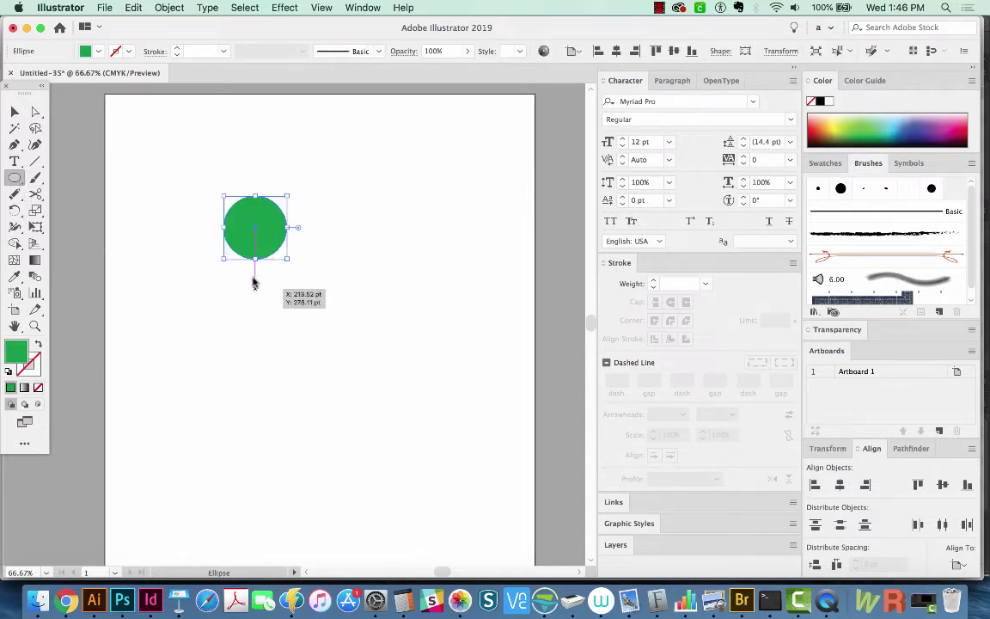
{"action": "key", "text": "v"}
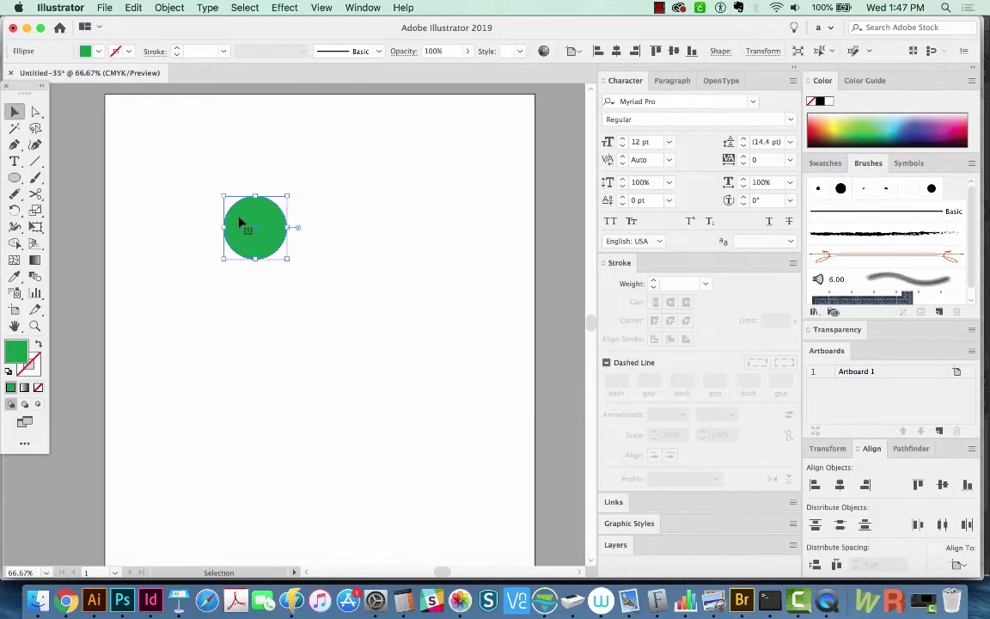
{"action": "left_click_drag", "start_coordinate": [246, 231], "coordinate": [272, 234]}
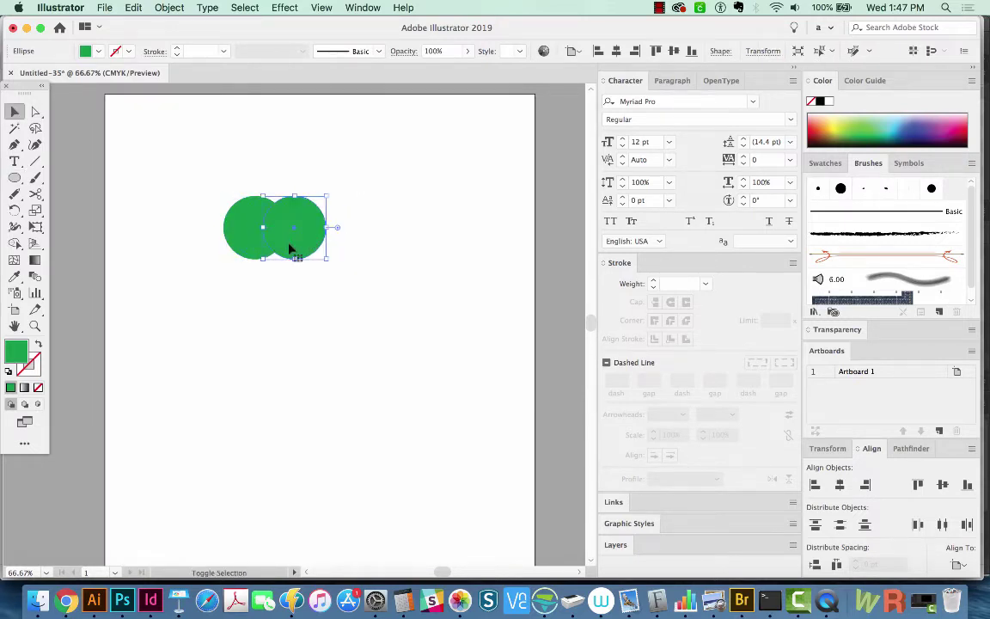
Split the circles' overlap into its own lens shape and drag it out to the right.
{"action": "left_click_drag", "start_coordinate": [340, 159], "coordinate": [193, 286]}
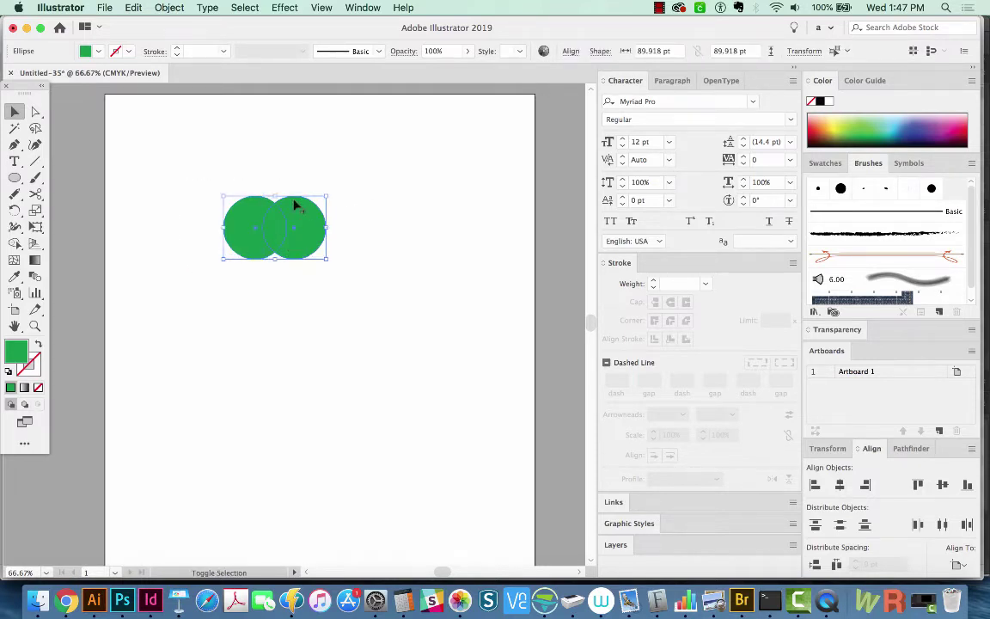
{"action": "key", "text": "shift+m"}
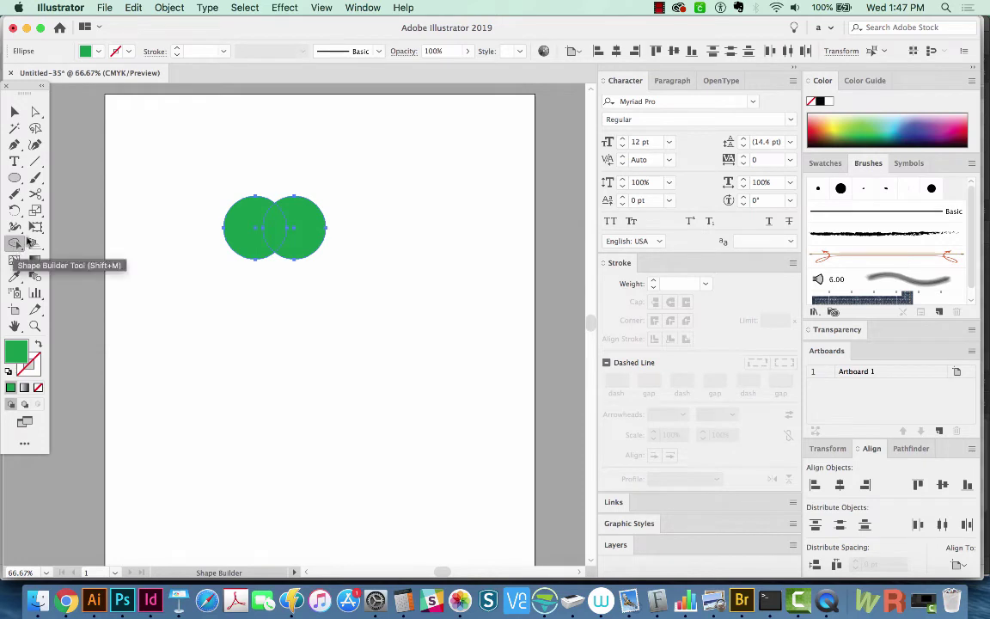
{"action": "left_click", "coordinate": [275, 231]}
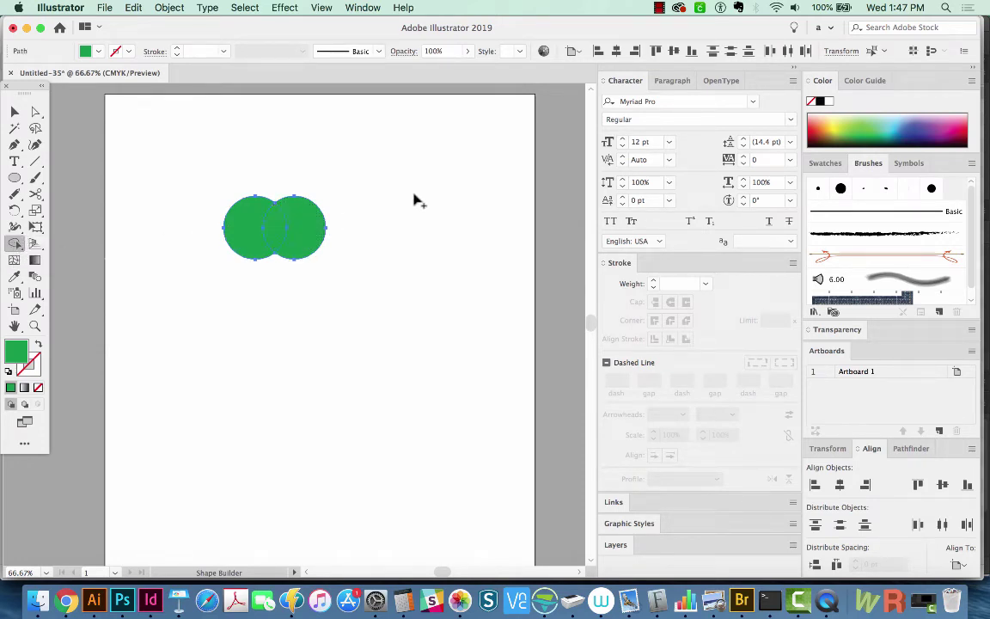
{"action": "key", "text": "a"}
{"action": "left_click", "coordinate": [348, 215]}
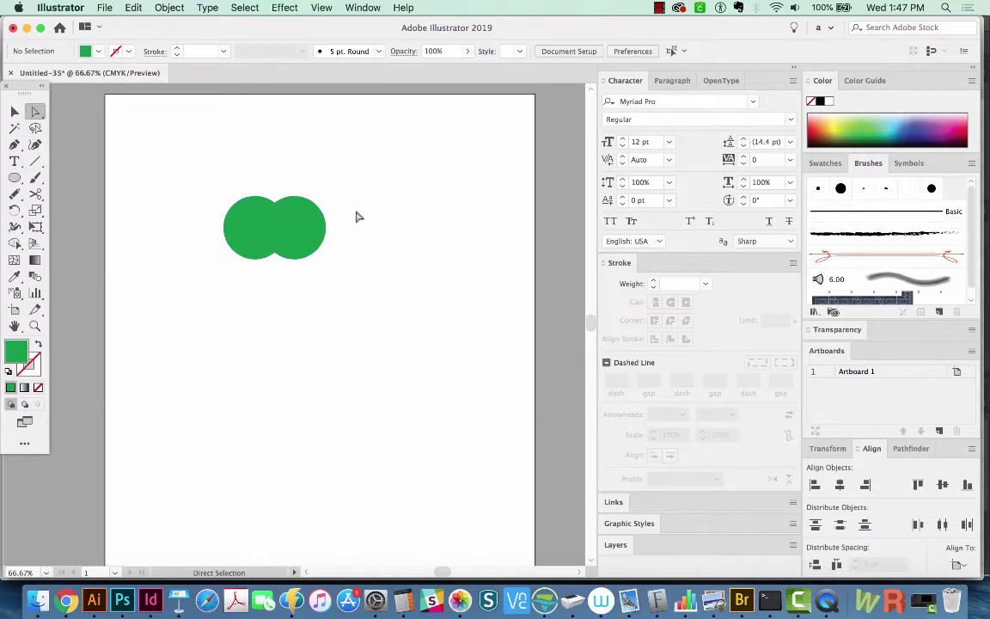
{"action": "left_click_drag", "start_coordinate": [272, 229], "coordinate": [388, 213]}
Select and delete the remaining two-circle shape.
{"action": "key", "text": "v"}
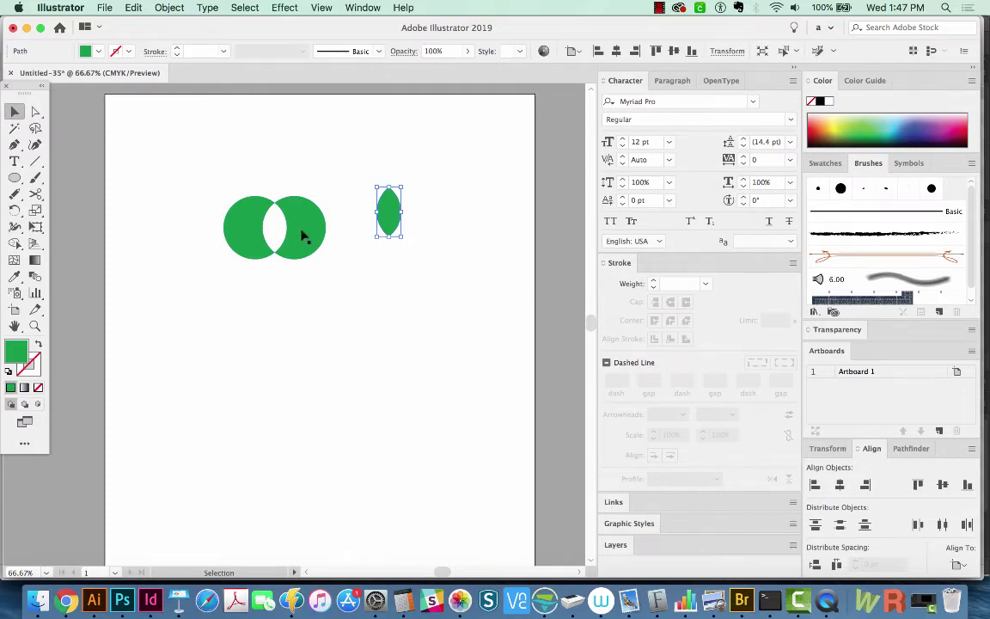
{"action": "left_click_drag", "start_coordinate": [292, 159], "coordinate": [240, 272]}
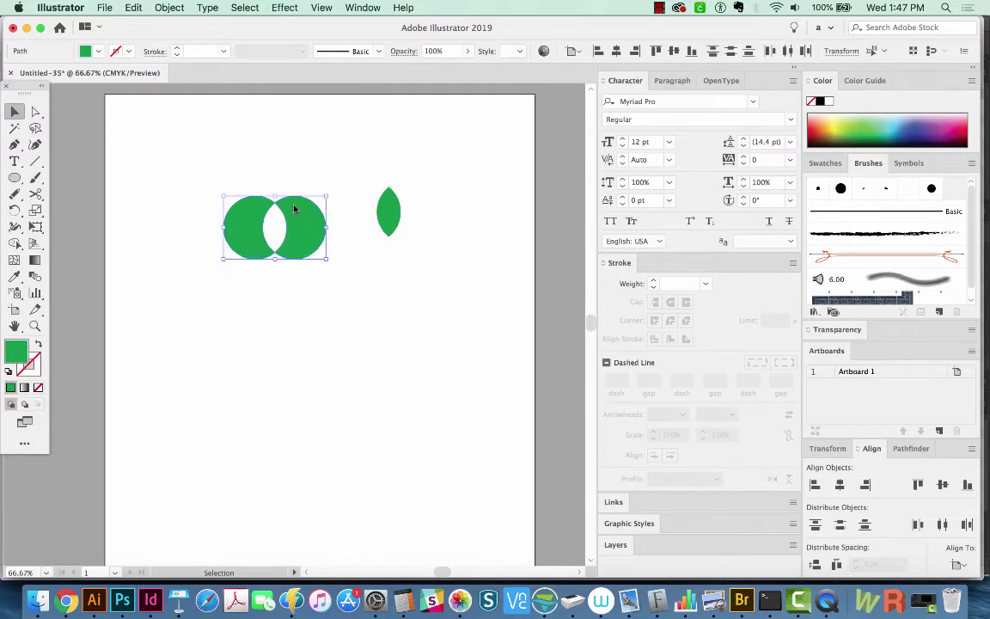
{"action": "key", "text": "Delete"}
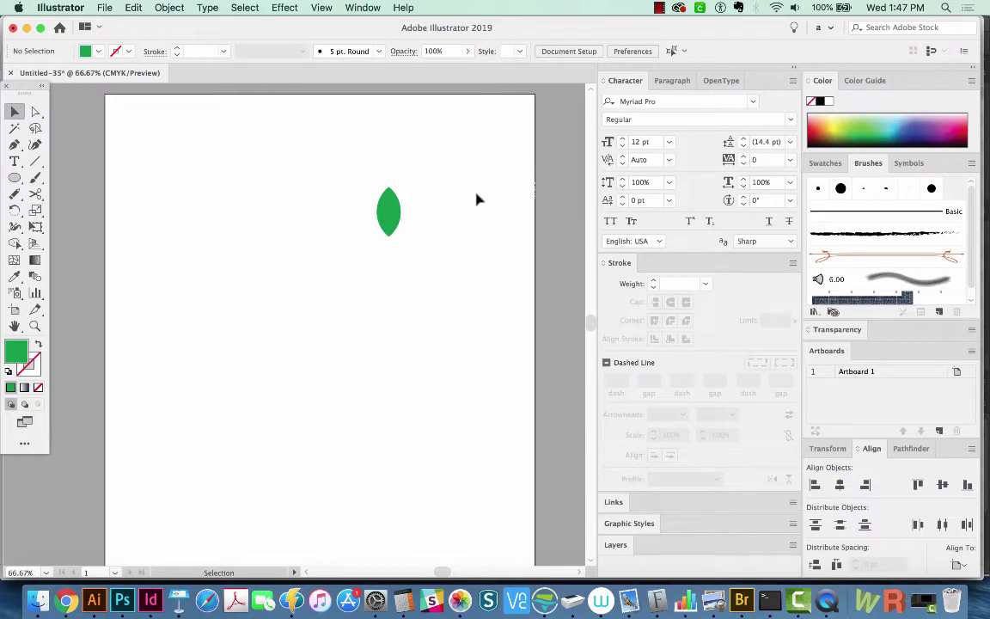
Rotate the green leaf about 41 degrees.
{"action": "left_click_drag", "start_coordinate": [433, 172], "coordinate": [394, 214]}
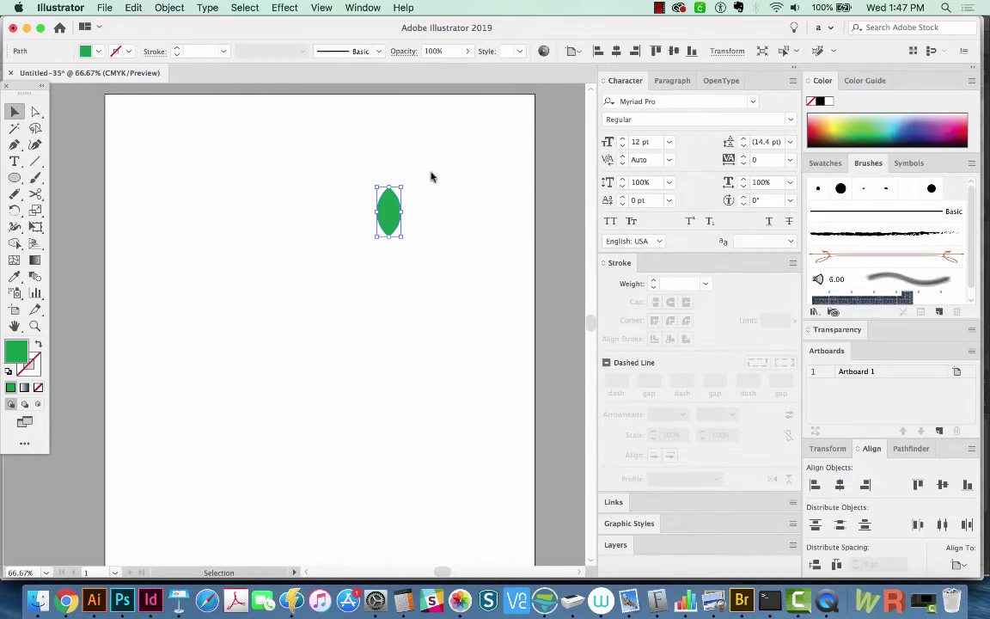
{"action": "key", "text": "r"}
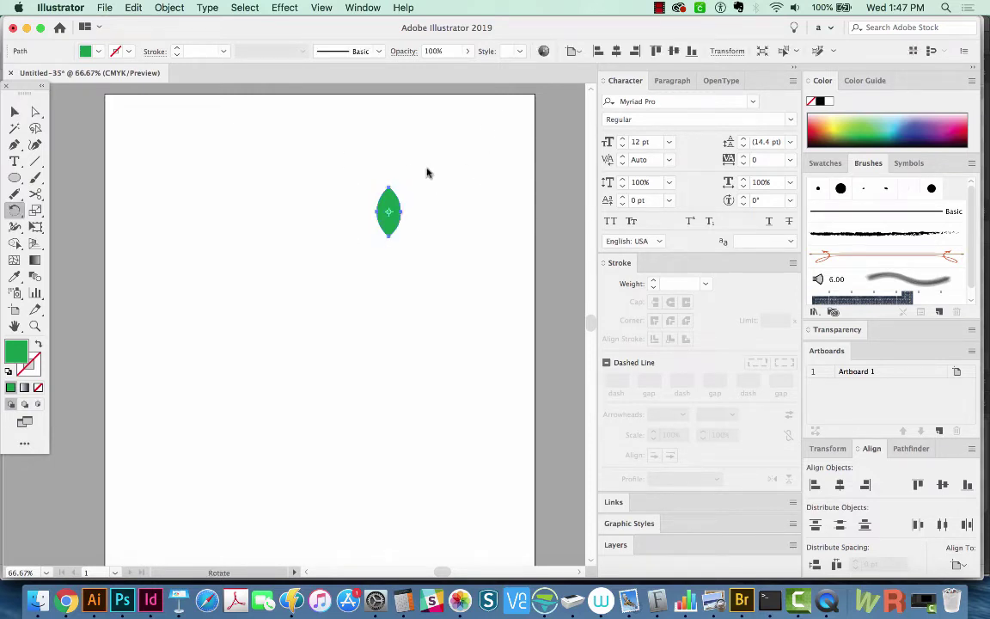
{"action": "left_click_drag", "start_coordinate": [429, 168], "coordinate": [459, 210]}
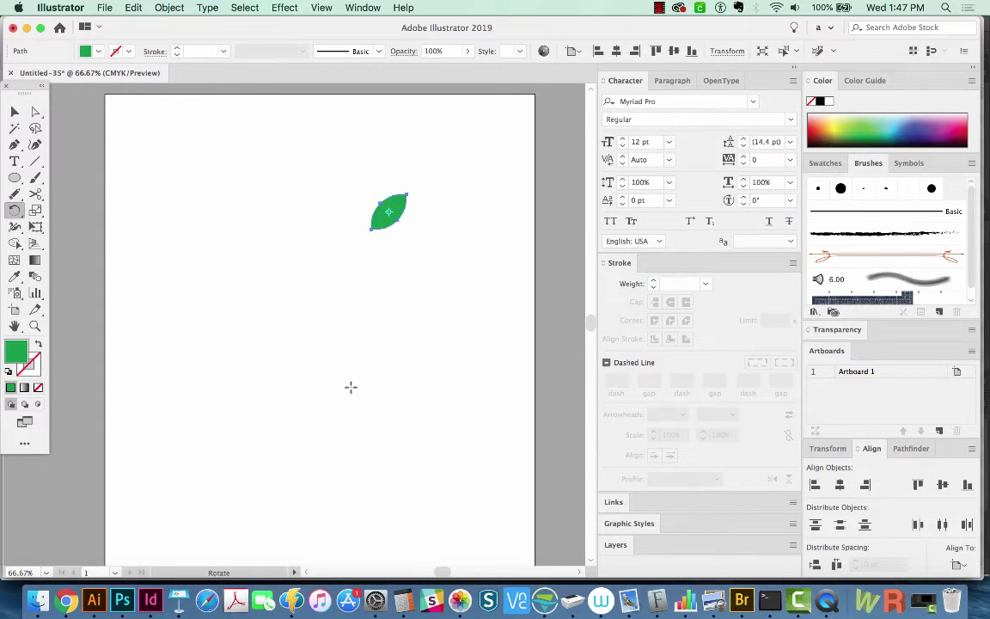
Copy the leaf straight down and repeat the copy to form a column of seven leaves.
{"action": "scroll", "coordinate": [448, 182], "scroll_direction": "down", "scroll_amount": 1}
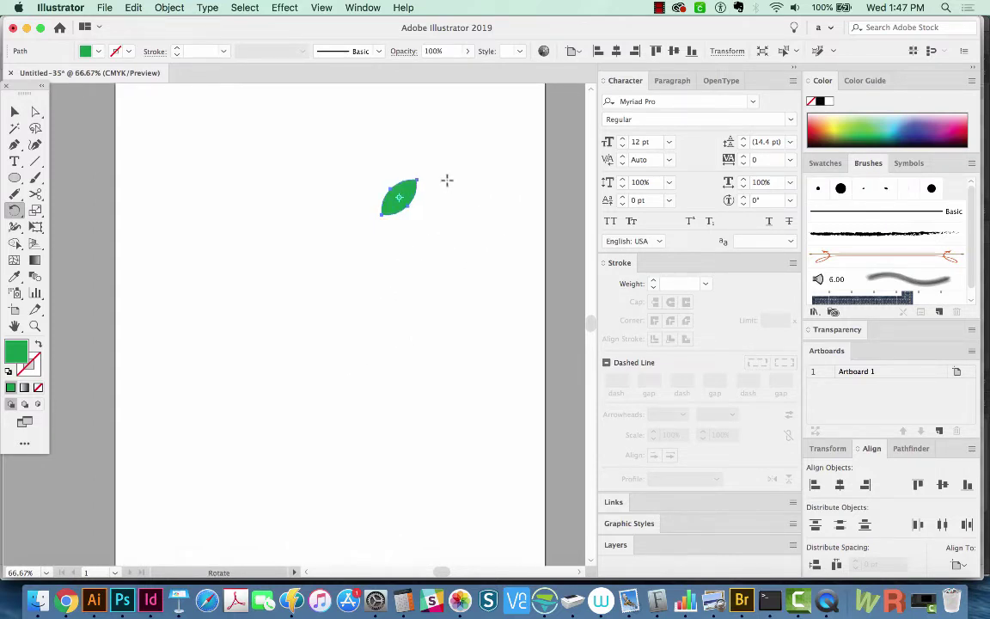
{"action": "key", "text": "v"}
{"action": "left_click_drag", "start_coordinate": [398, 210], "coordinate": [401, 234]}
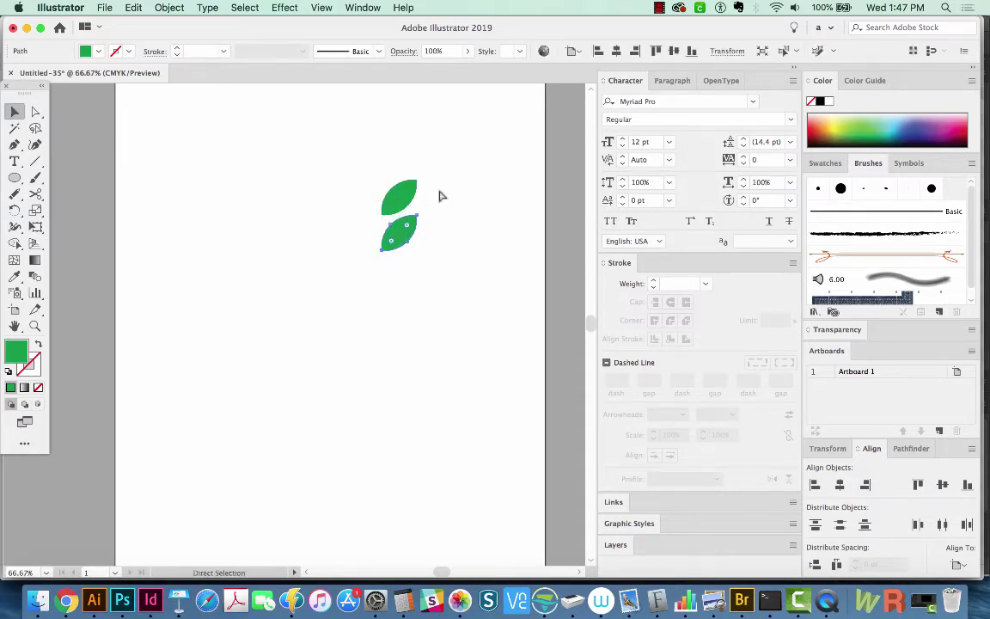
{"action": "key", "text": "super+d"}
{"action": "key", "text": "super+d"}
{"action": "key", "text": "super+d"}
{"action": "key", "text": "super+d"}
{"action": "key", "text": "super+d"}
Select all seven leaves in the column and reset their bounding box so it sits upright.
{"action": "left_click_drag", "start_coordinate": [460, 155], "coordinate": [382, 456]}
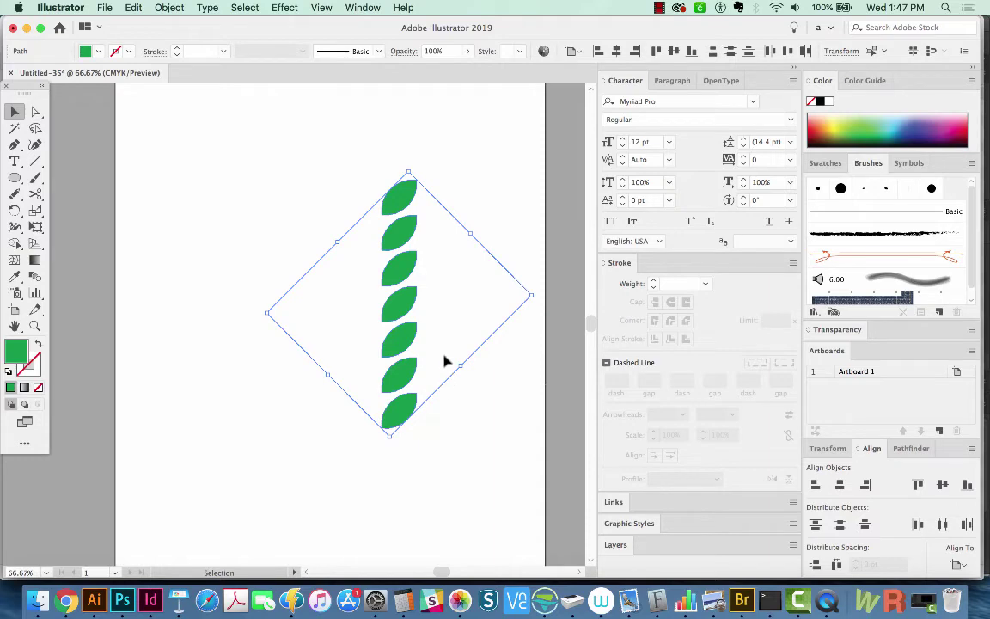
{"action": "left_click", "coordinate": [168, 8]}
{"action": "mouse_move", "coordinate": [177, 25]}
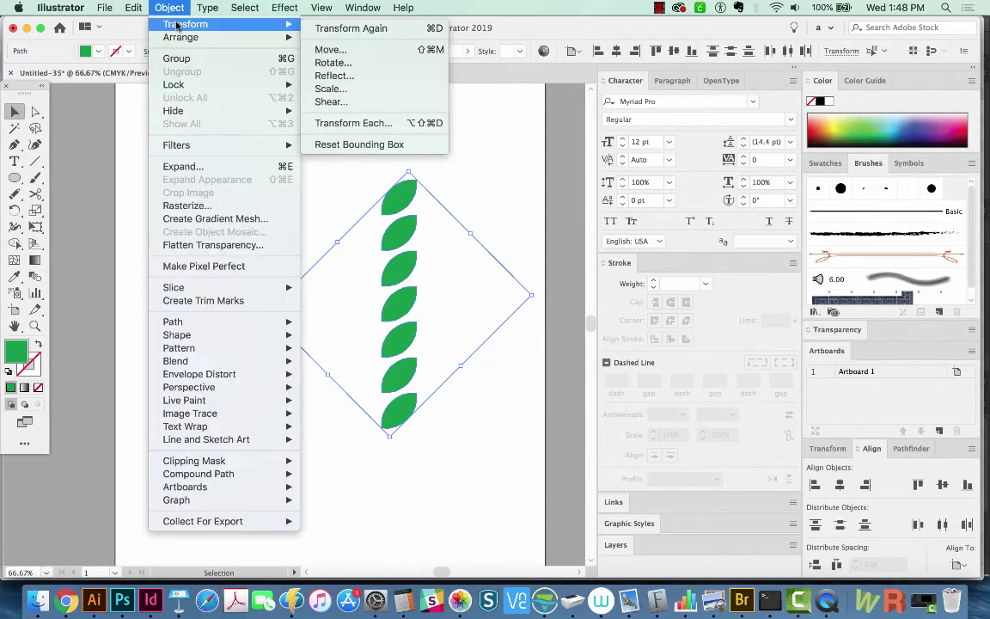
{"action": "left_click", "coordinate": [339, 144]}
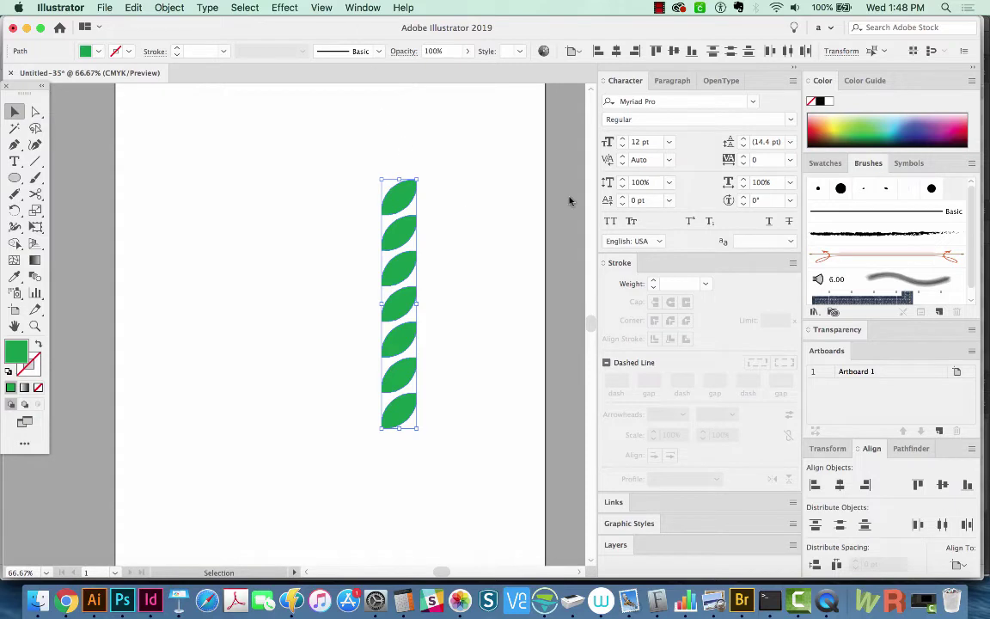
Make a vertically reflected copy of the leaf column with the Reflect tool.
{"action": "key", "text": "o"}
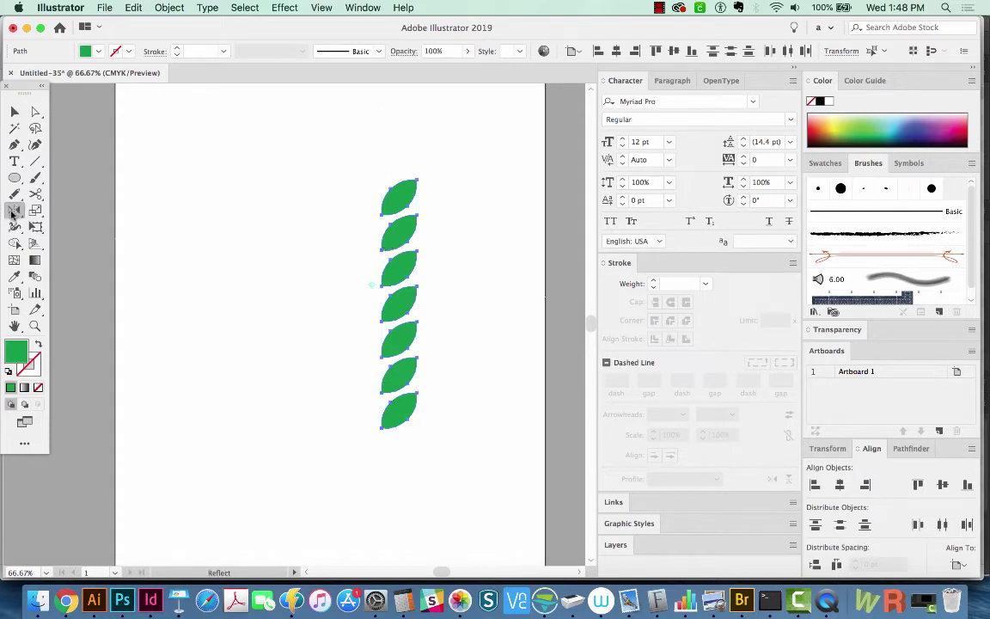
{"action": "left_click", "coordinate": [372, 263], "text": "alt"}
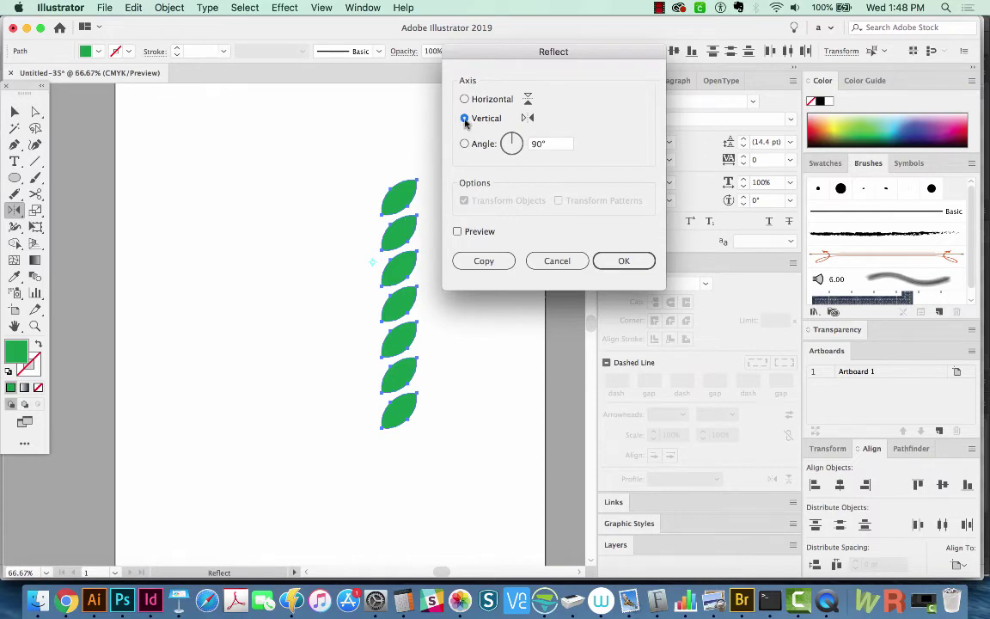
{"action": "left_click", "coordinate": [457, 231]}
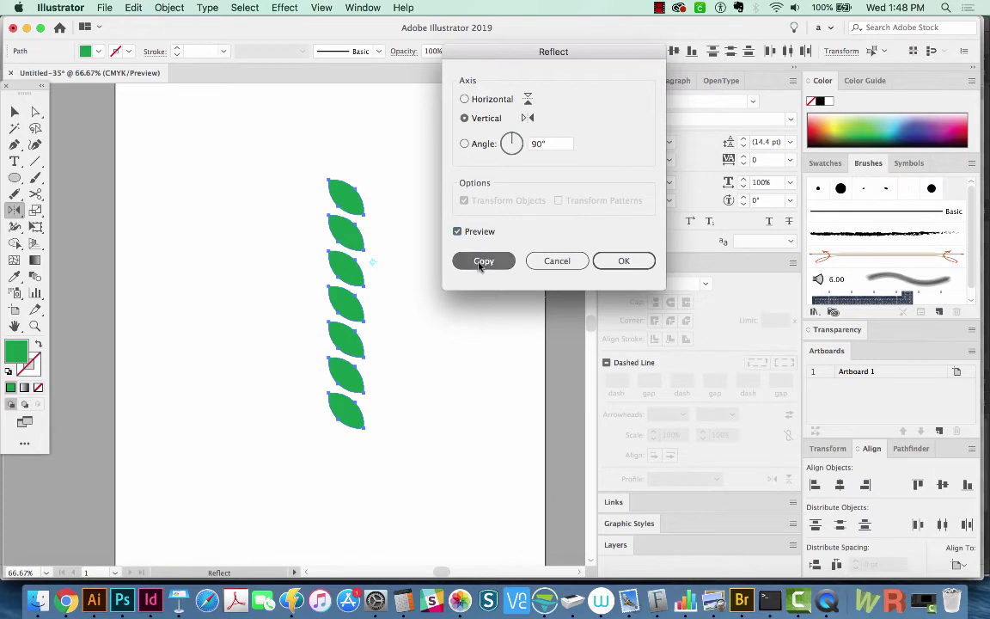
{"action": "left_click", "coordinate": [482, 261]}
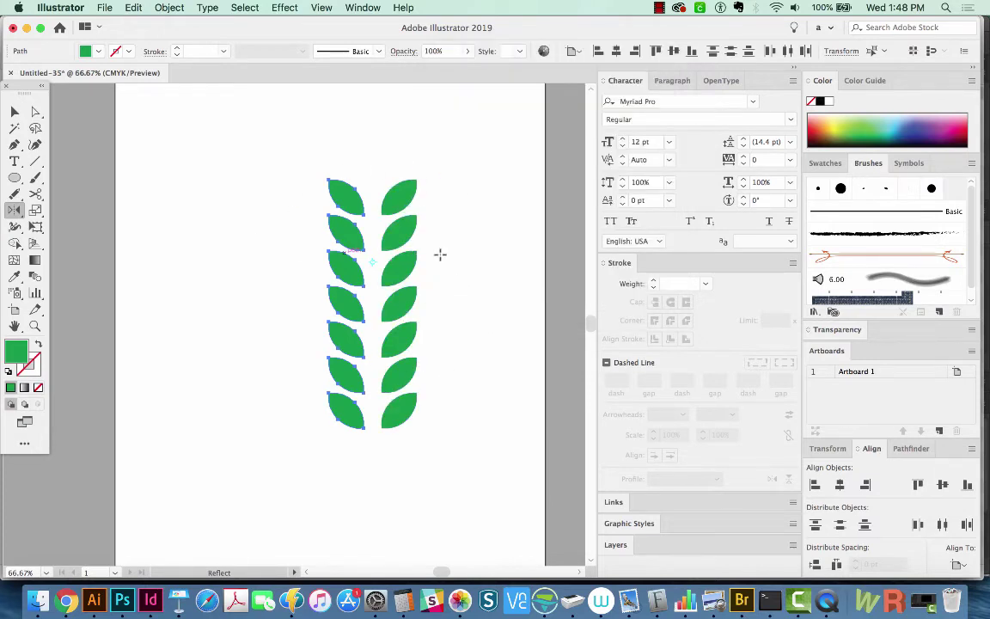
Nudge the mirrored column with Shift+arrow keys until both leaf columns meet.
{"action": "key", "text": "v"}
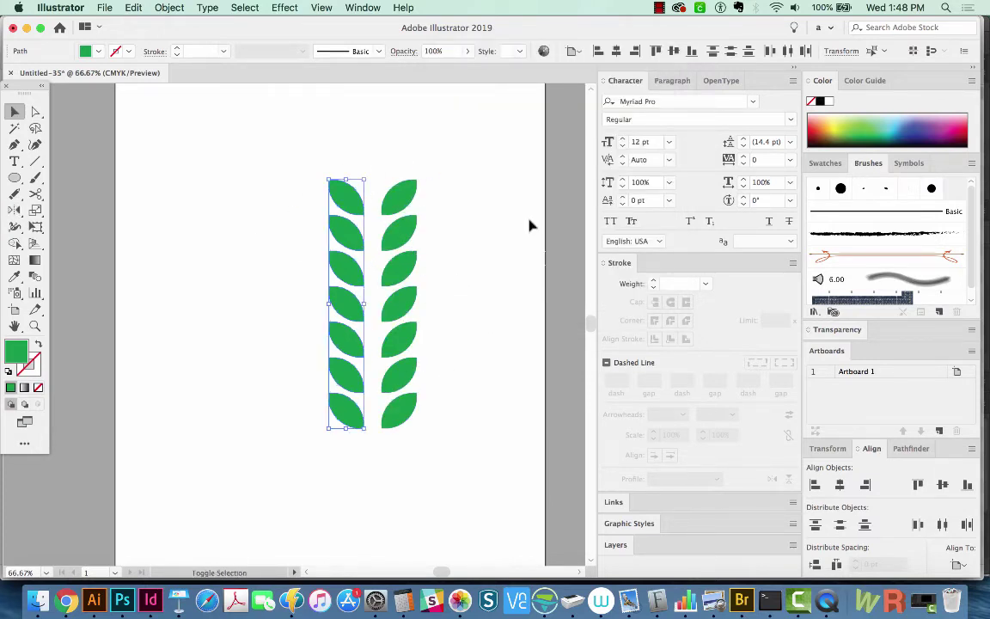
{"action": "key", "text": "shift+Right"}
{"action": "key", "text": "shift+Right"}
{"action": "key", "text": "shift+Right"}
{"action": "key", "text": "shift+Right"}
{"action": "key", "text": "shift+Right"}
{"action": "key", "text": "shift+Right"}
{"action": "key", "text": "shift+Right"}
{"action": "key", "text": "shift+Right"}
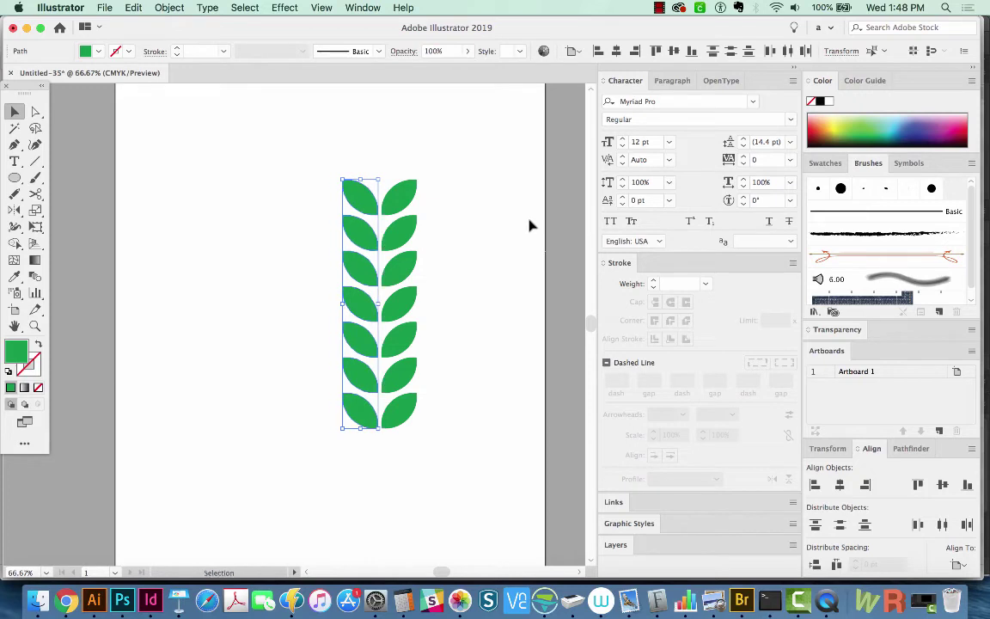
{"action": "key", "text": "shift+Left"}
{"action": "key", "text": "shift+Left"}
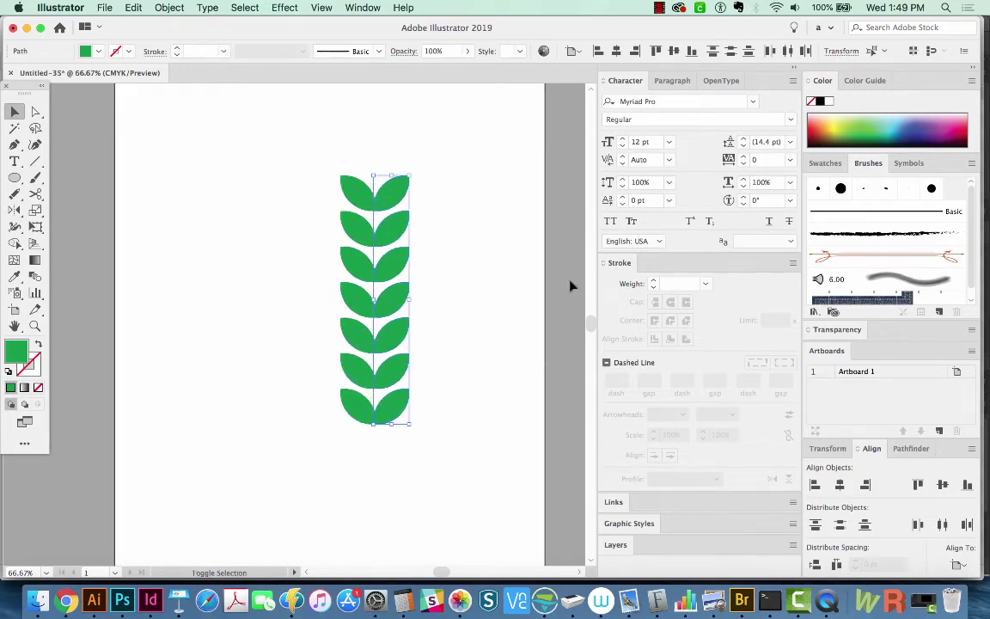
Merge all overlapping leaves of both columns with Shape Builder, checking the result in Outline view.
{"action": "left_click_drag", "start_coordinate": [447, 161], "coordinate": [305, 480]}
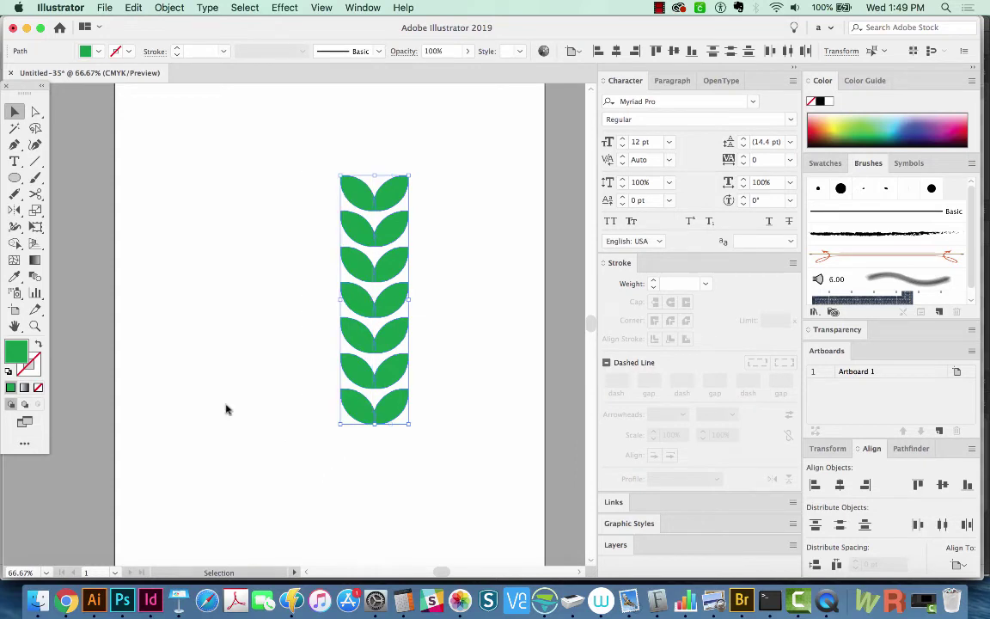
{"action": "key", "text": "shift+m"}
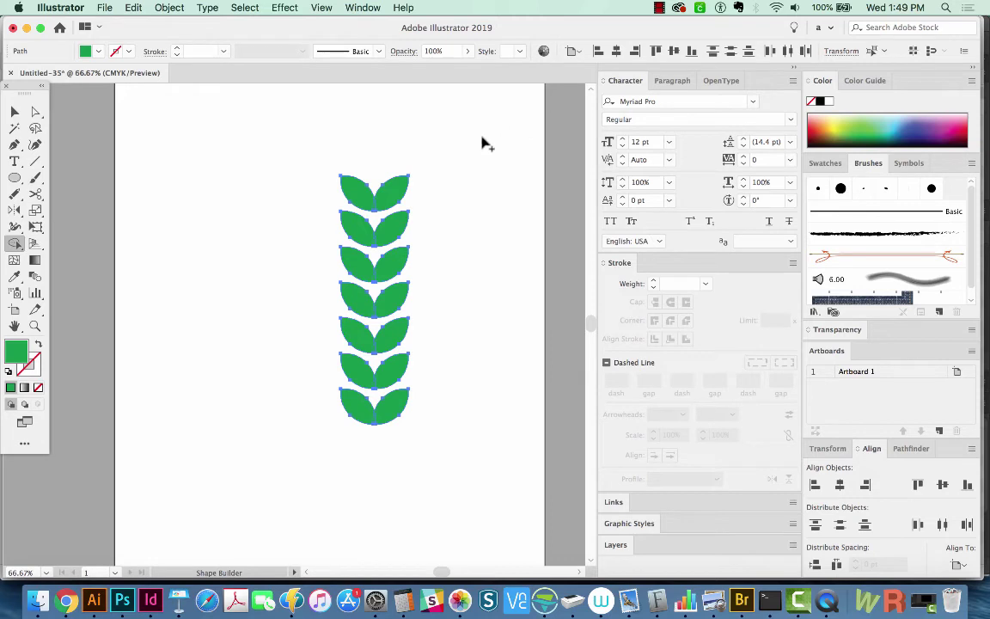
{"action": "left_click_drag", "start_coordinate": [479, 136], "coordinate": [258, 479]}
{"action": "key", "text": "super+y"}
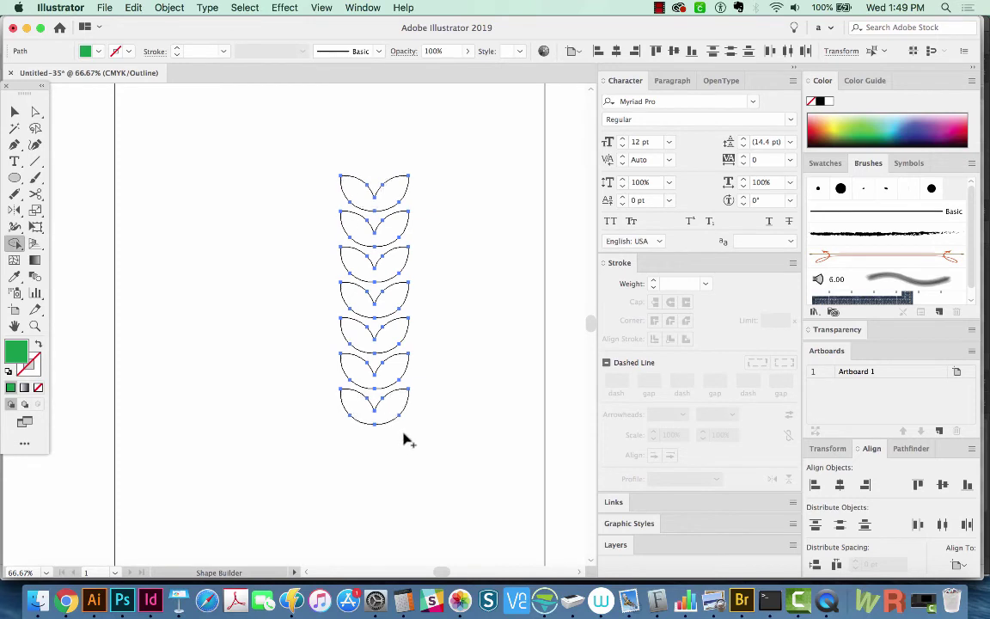
{"action": "key", "text": "super+y"}
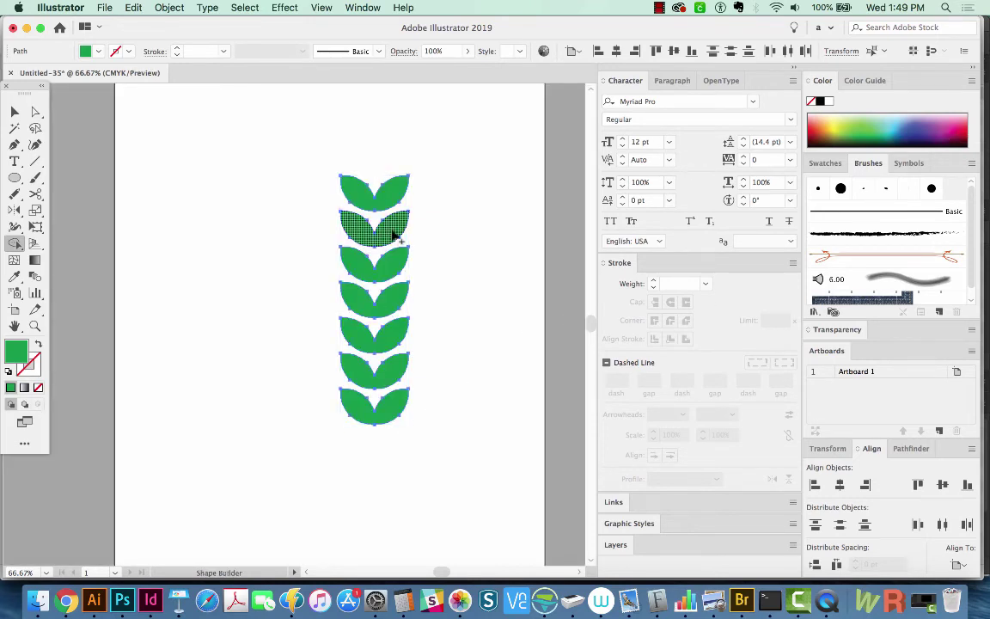
{"action": "key", "text": "v"}
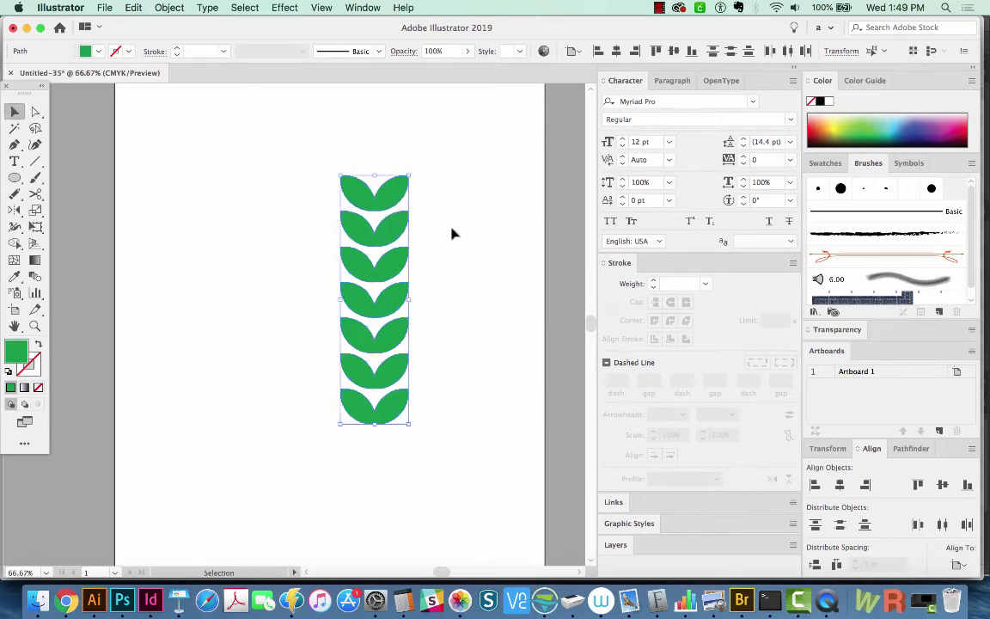
{"action": "mouse_move", "coordinate": [387, 199]}
{"action": "left_mouse_down"}
{"action": "mouse_move", "coordinate": [457, 182]}
{"action": "mouse_move", "coordinate": [873, 213]}
{"action": "mouse_move", "coordinate": [827, 215]}
{"action": "left_mouse_up"}
{"action": "left_click", "coordinate": [469, 269]}
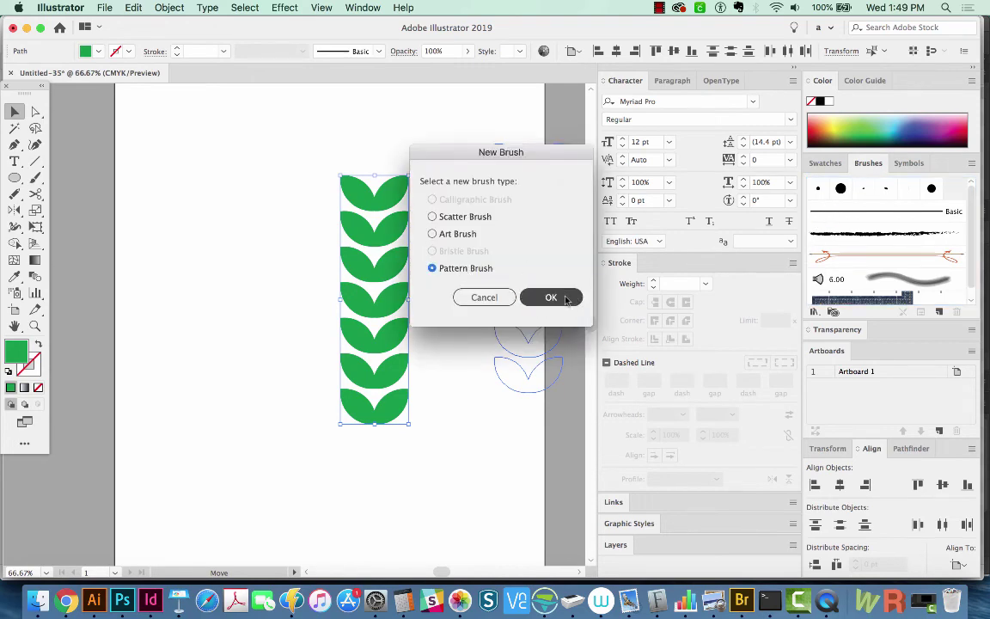
{"action": "left_click", "coordinate": [563, 297]}
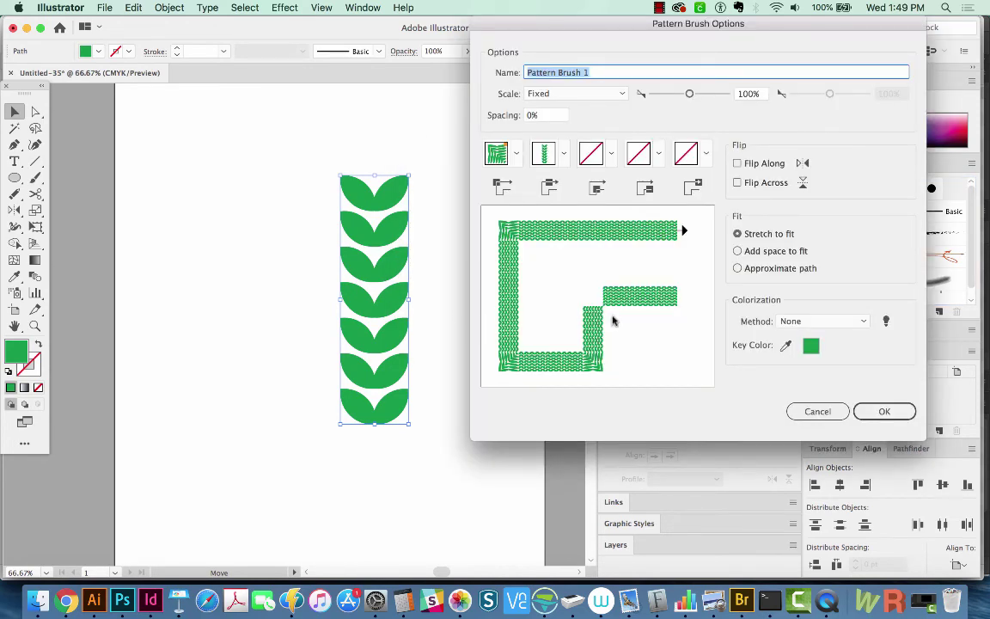
{"action": "left_click", "coordinate": [831, 412]}
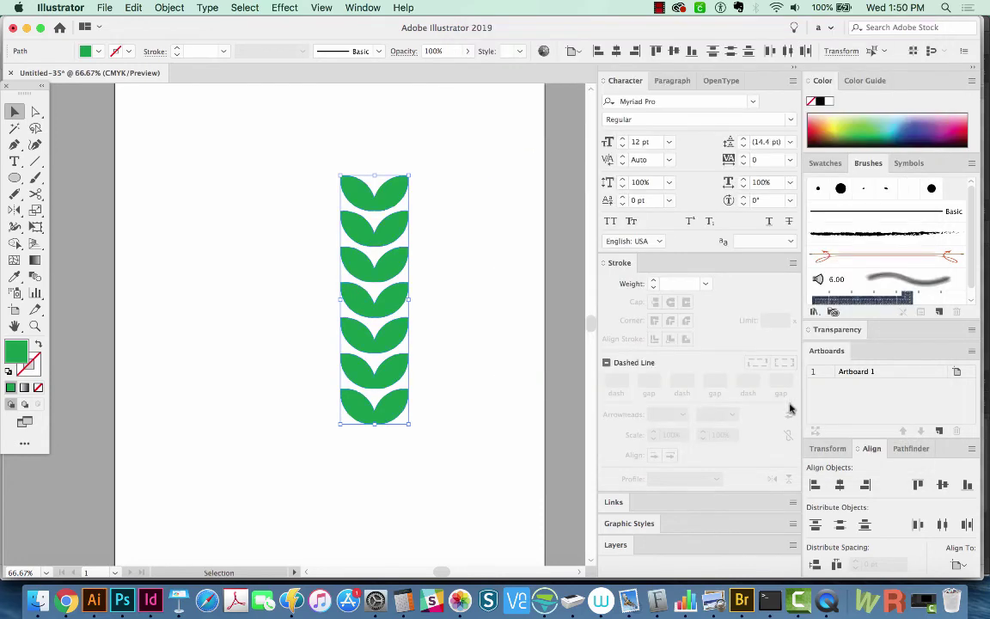
Rotate the leaf sprig 90° into a horizontal row.
{"action": "key", "text": "r"}
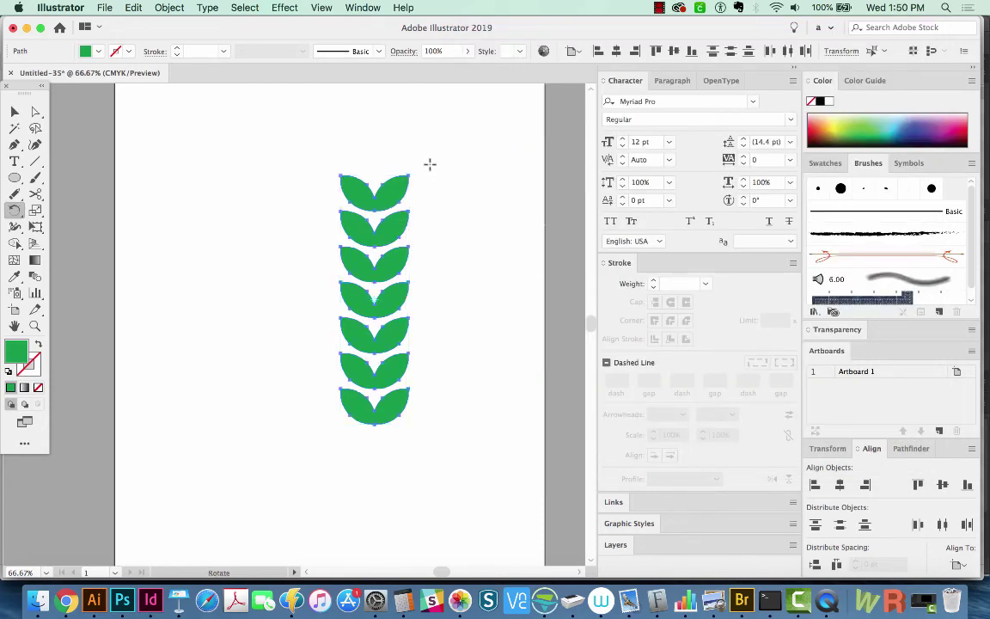
{"action": "left_click_drag", "start_coordinate": [431, 167], "coordinate": [481, 404]}
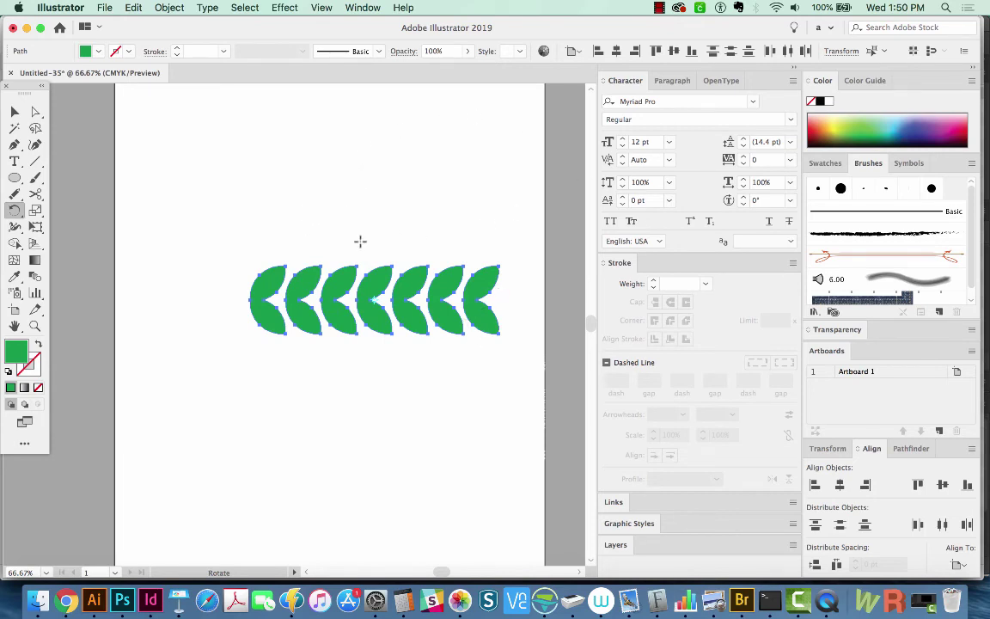
{"action": "key", "text": "v"}
Save the horizontal leaf row in the Brushes panel as a new Pattern Brush with default settings.
{"action": "mouse_move", "coordinate": [389, 274]}
{"action": "left_mouse_down"}
{"action": "mouse_move", "coordinate": [795, 177]}
{"action": "mouse_move", "coordinate": [832, 205]}
{"action": "left_mouse_up"}
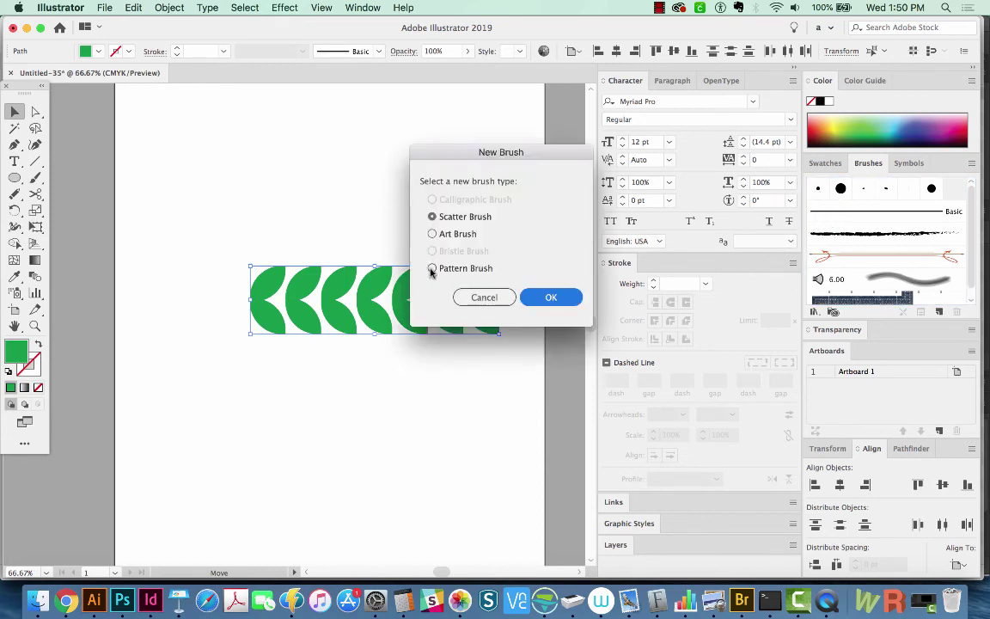
{"action": "left_click", "coordinate": [432, 268]}
{"action": "left_click", "coordinate": [540, 299]}
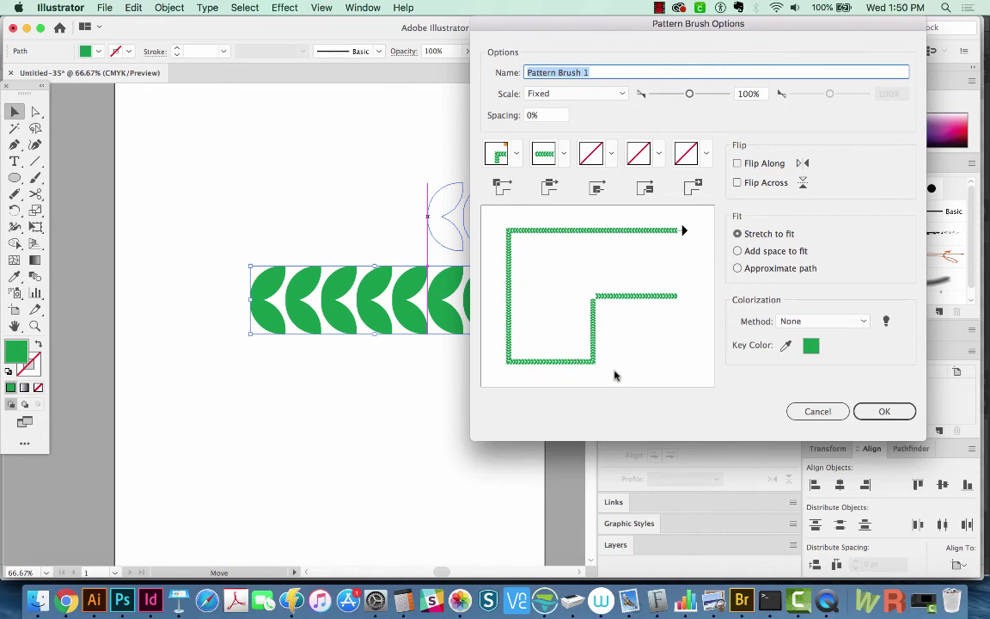
{"action": "left_click", "coordinate": [883, 411]}
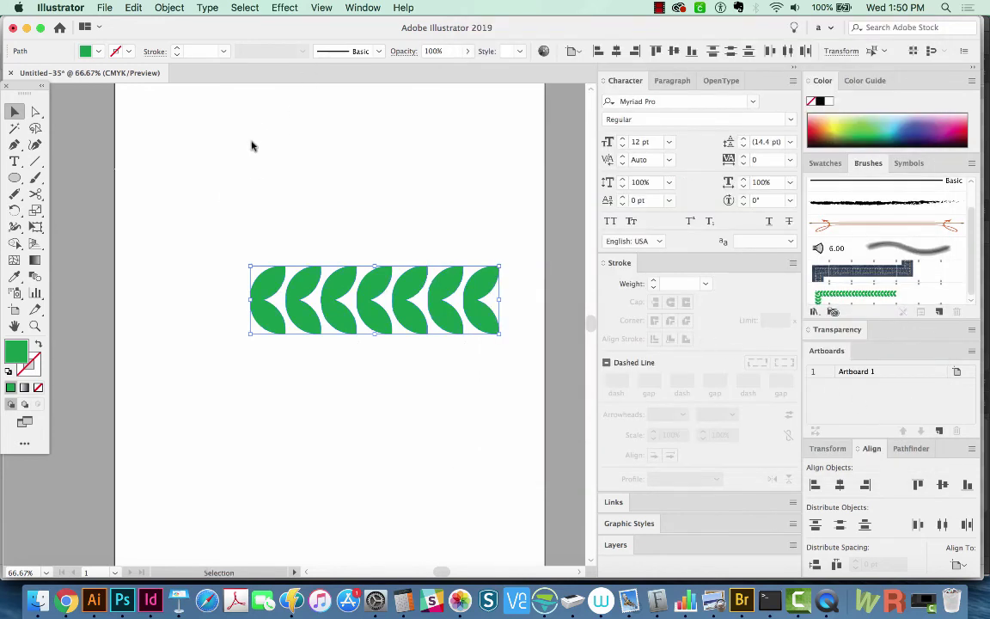
Paint two wavy vines with the leaf pattern brush above and below the row, then select them.
{"action": "key", "text": "b"}
{"action": "mouse_move", "coordinate": [166, 275]}
{"action": "left_mouse_down"}
{"action": "mouse_move", "coordinate": [165, 248]}
{"action": "mouse_move", "coordinate": [239, 174]}
{"action": "left_mouse_up"}
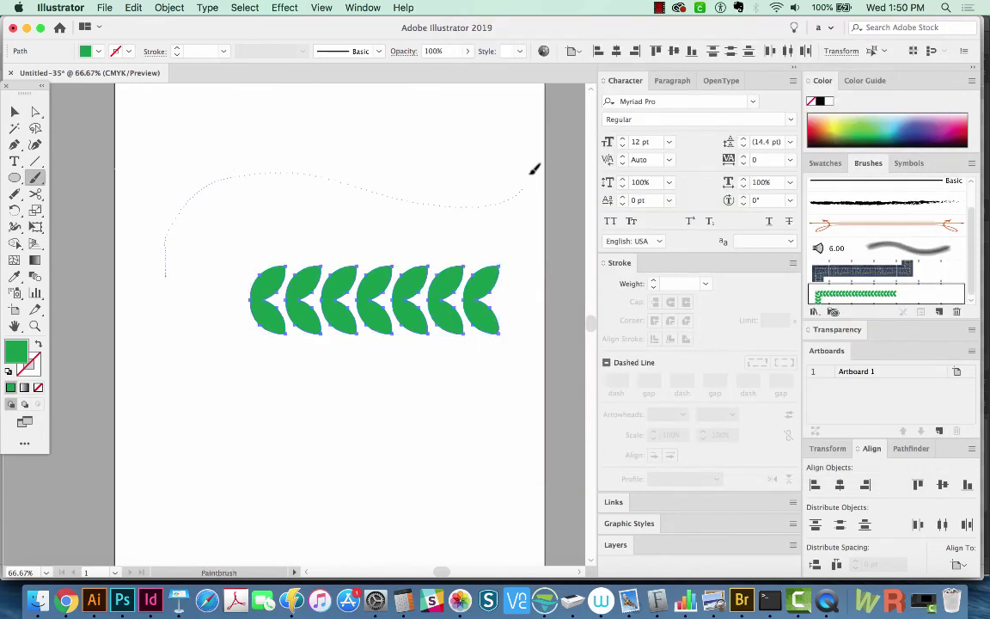
{"action": "left_click_drag", "start_coordinate": [534, 153], "coordinate": [478, 105]}
{"action": "left_click_drag", "start_coordinate": [430, 211], "coordinate": [380, 295]}
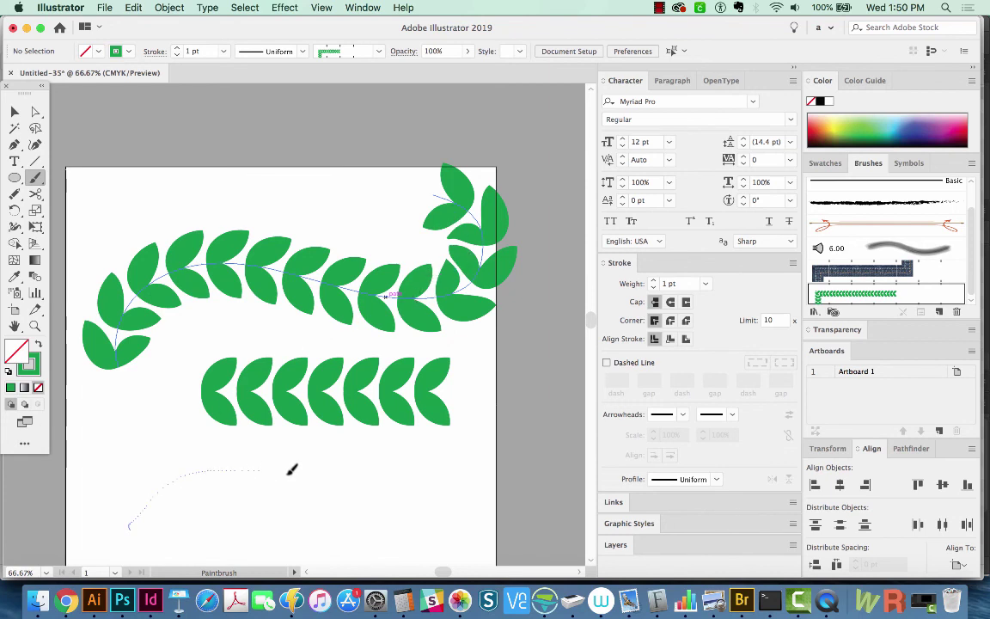
{"action": "left_click_drag", "start_coordinate": [472, 427], "coordinate": [473, 427]}
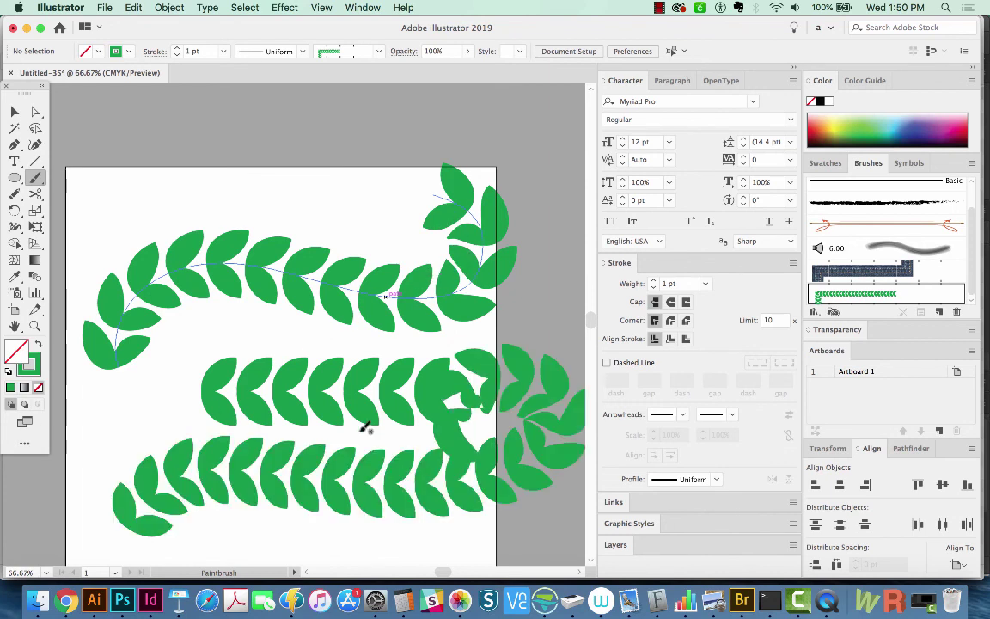
{"action": "key", "text": "v"}
{"action": "left_click_drag", "start_coordinate": [109, 530], "coordinate": [117, 455]}
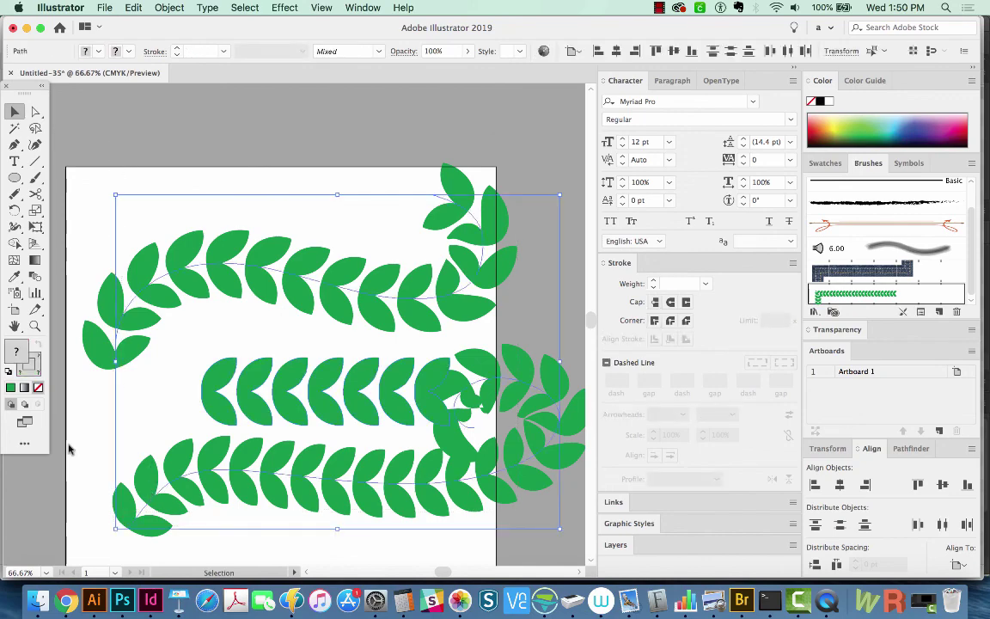